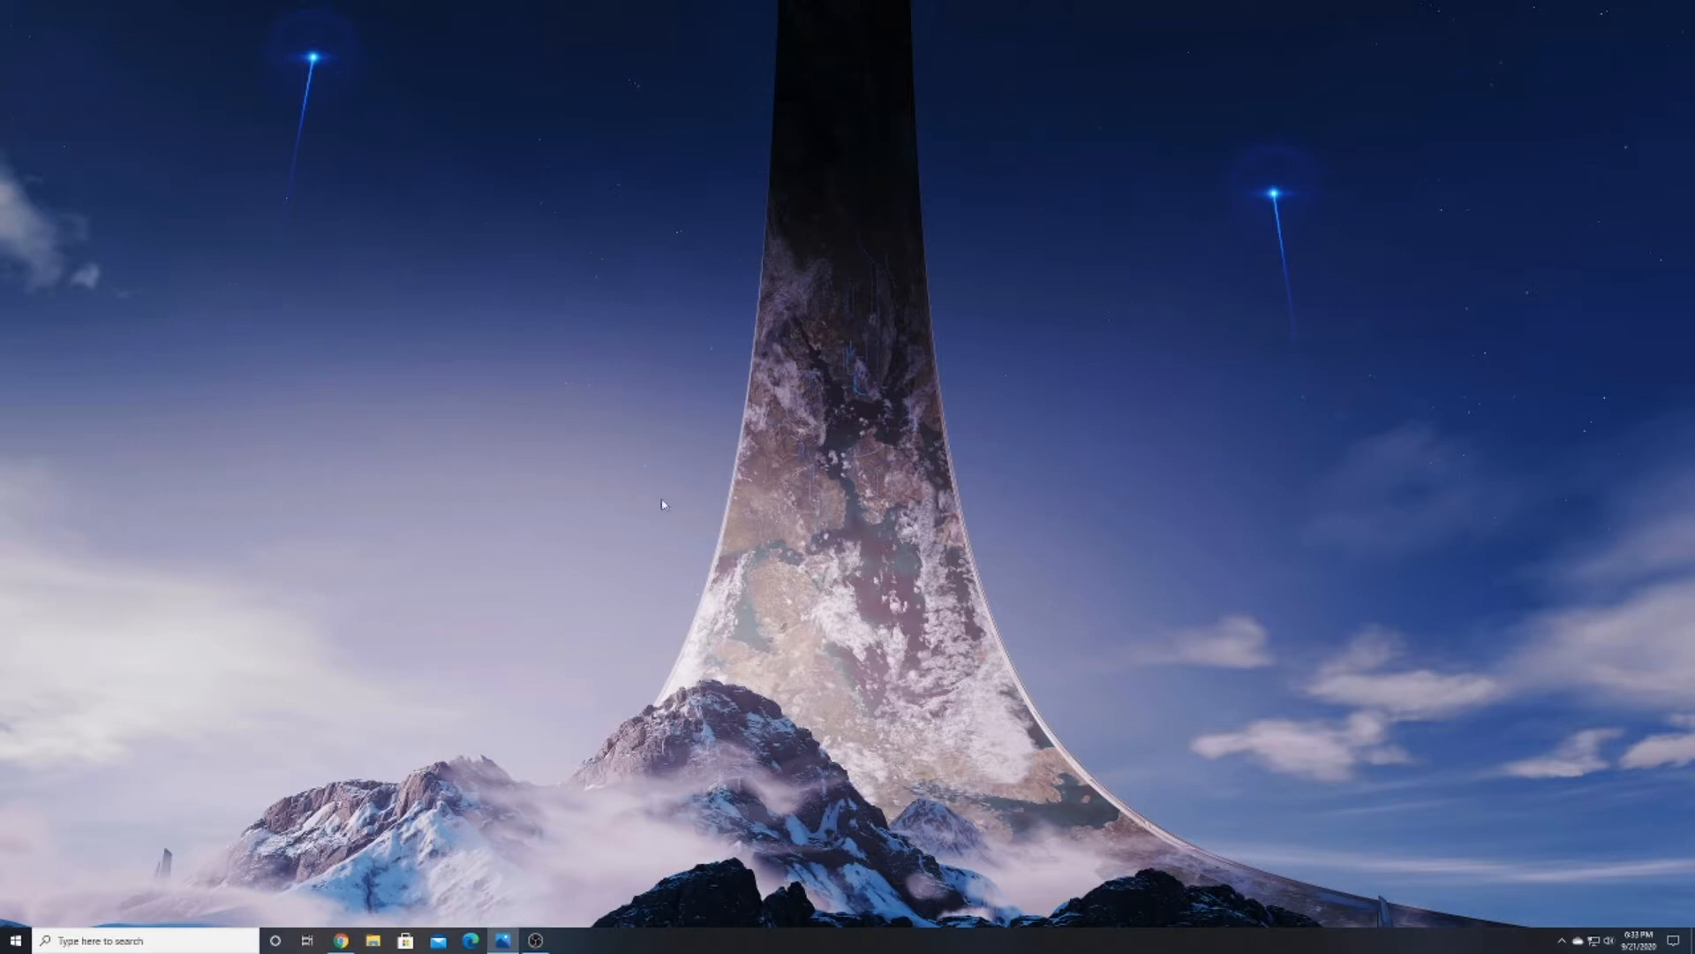
Launch Paint 3D and start a new blank project
{"action": "left_click", "coordinate": [96, 938]}
{"action": "type", "text": "paint"}
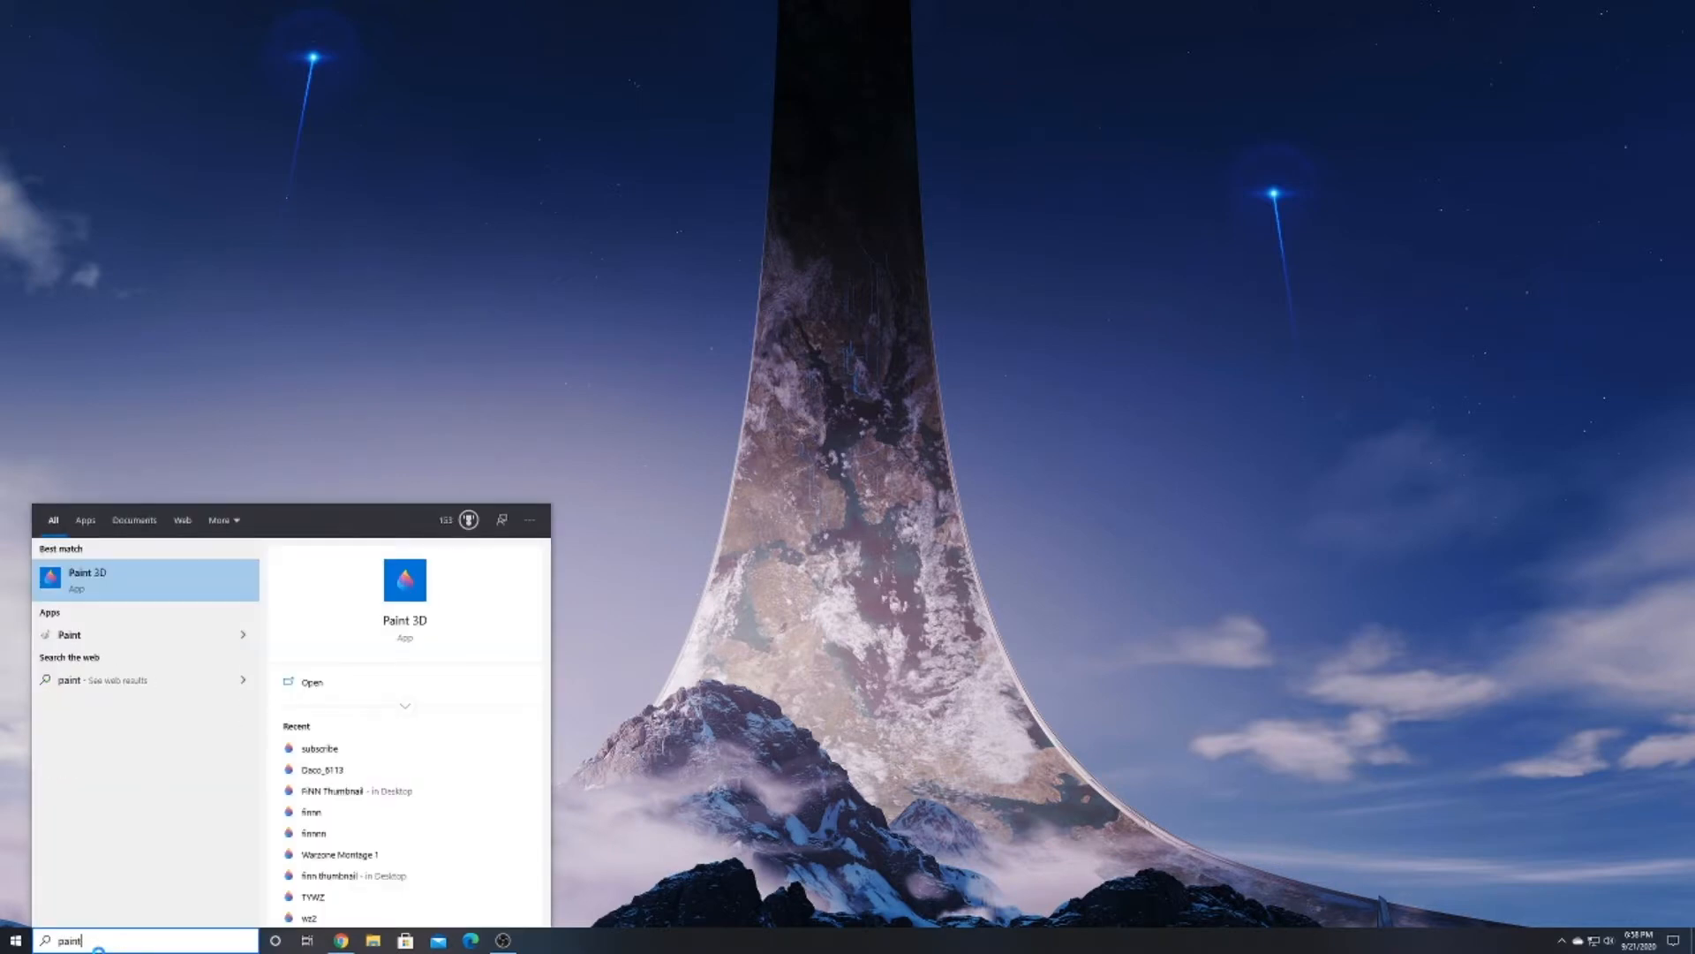
{"action": "left_click", "coordinate": [150, 570]}
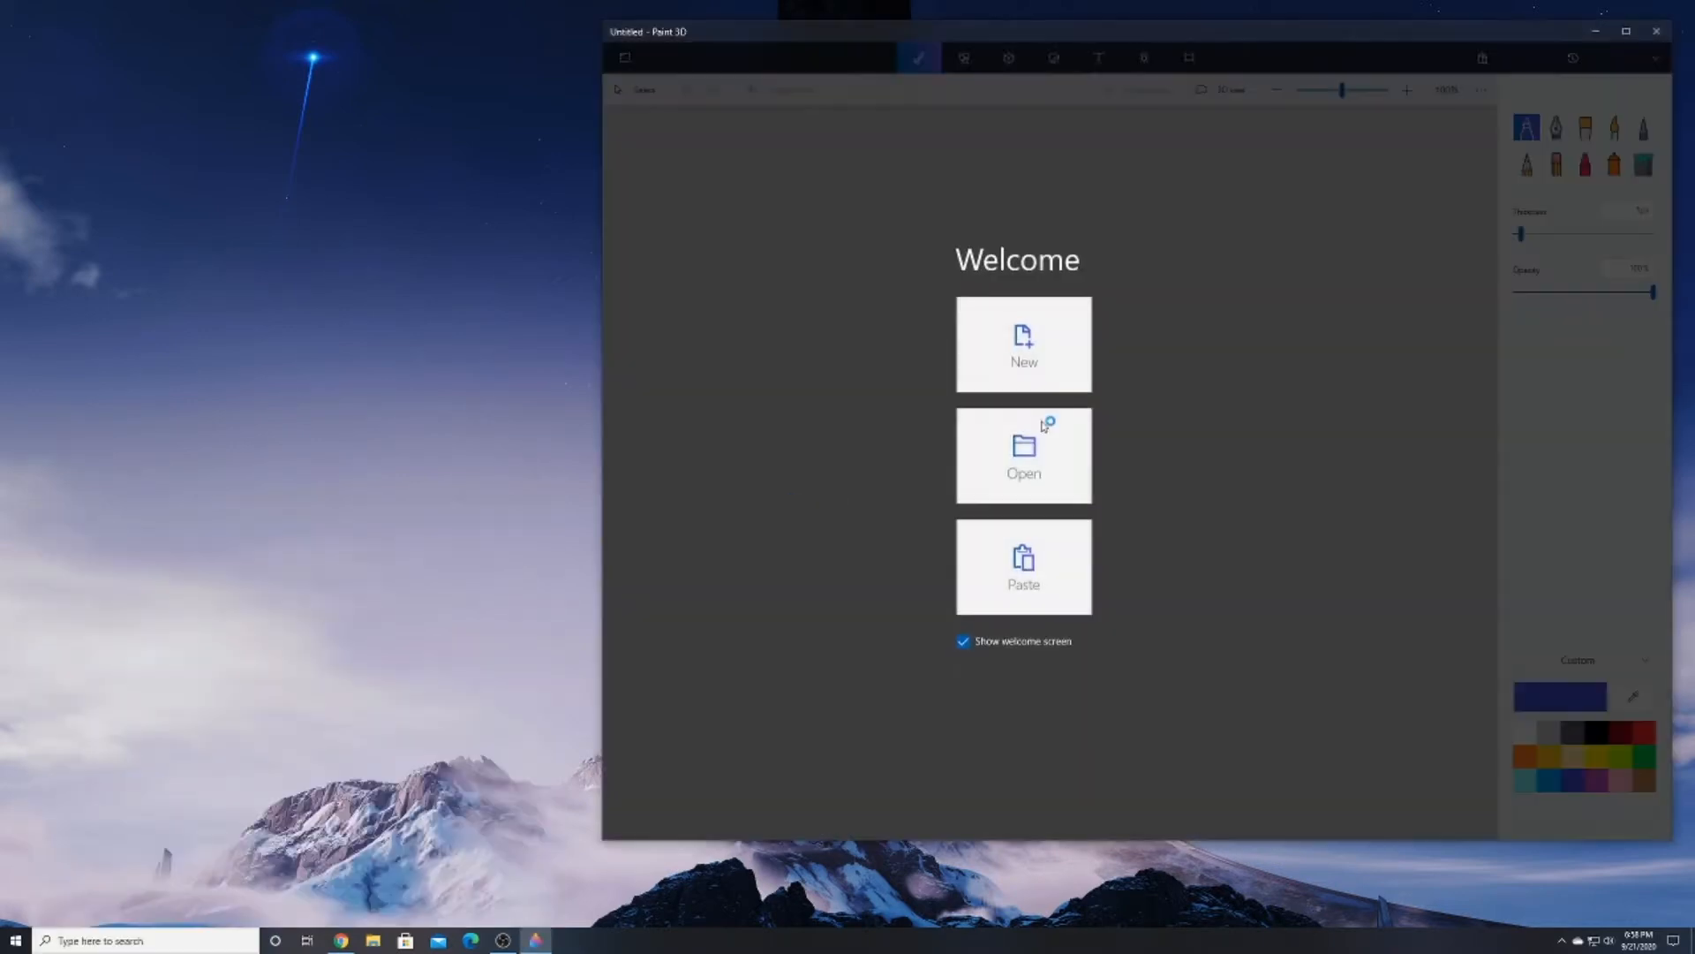
{"action": "left_click", "coordinate": [1026, 352]}
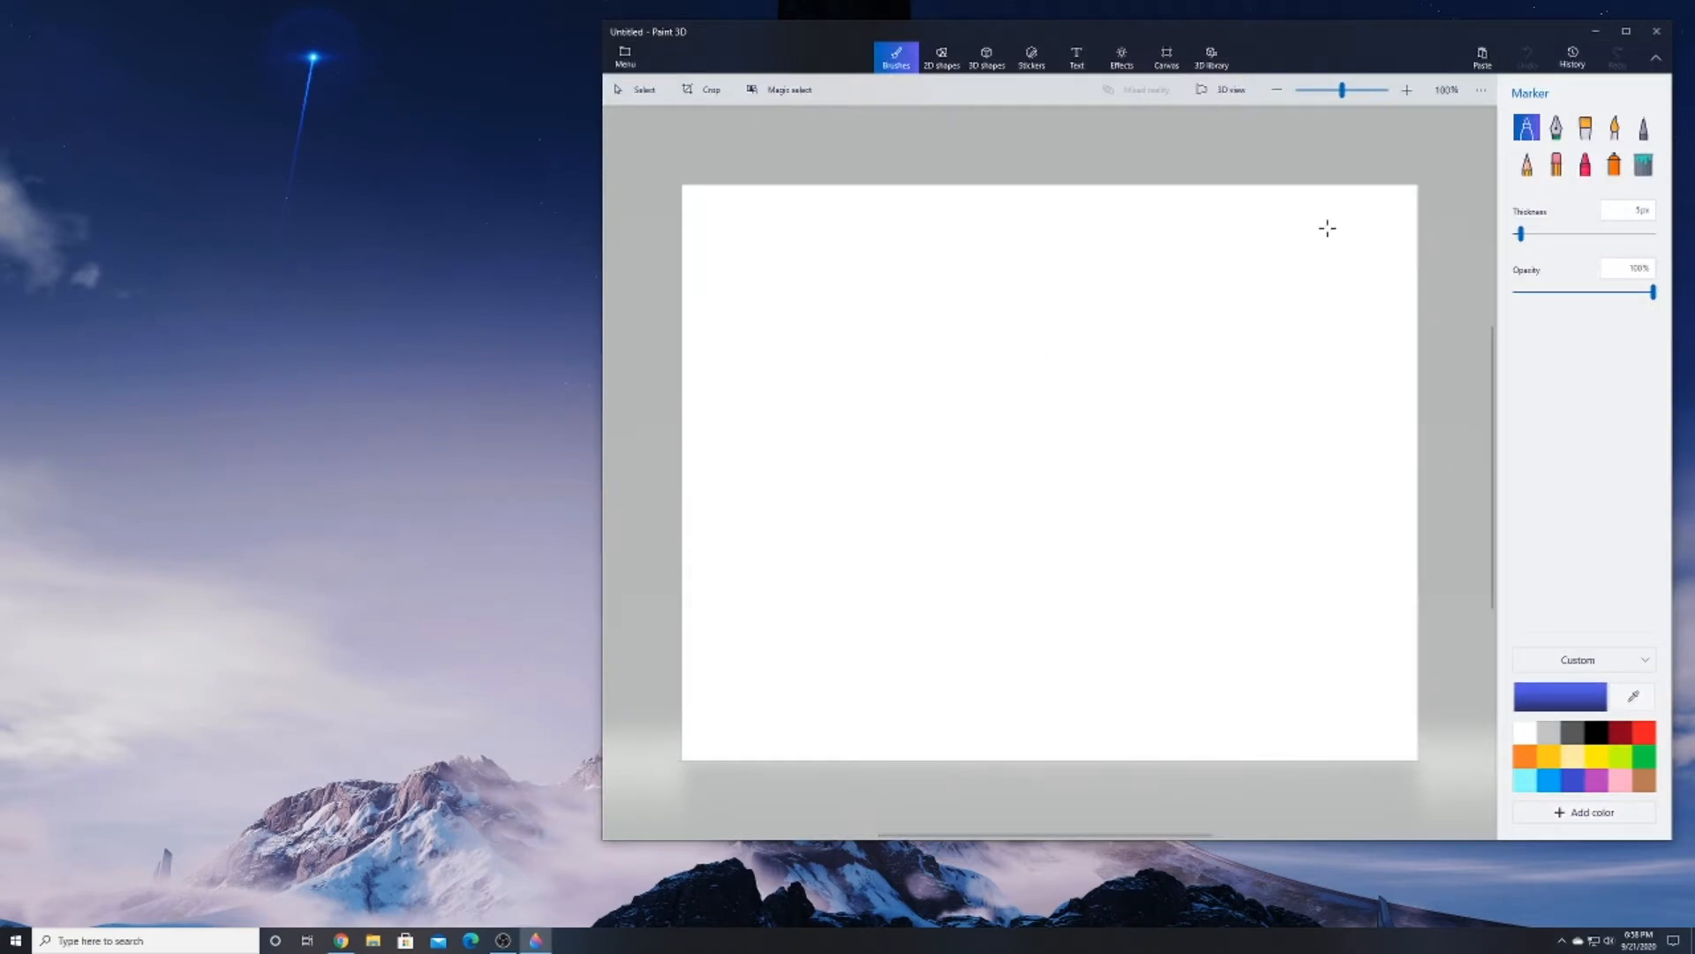
Resize the canvas to 1280 by 720 px with image resizing turned off, and lock its aspect ratio
{"action": "left_click", "coordinate": [1166, 57]}
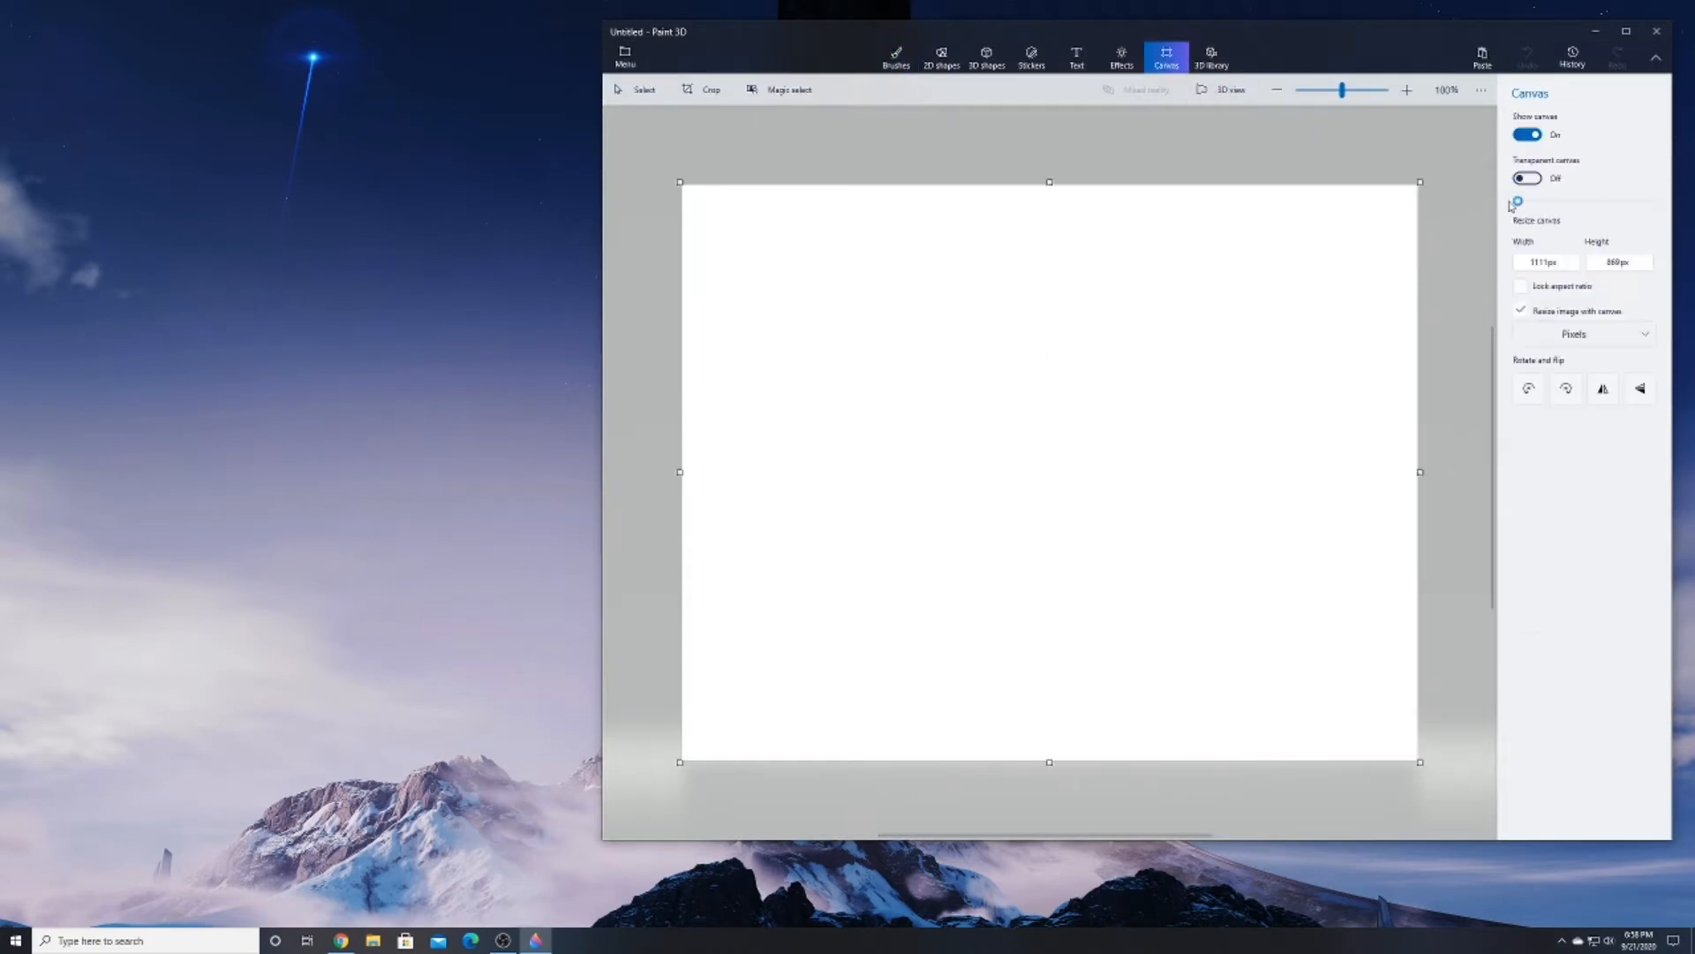
{"action": "left_click", "coordinate": [1521, 311]}
{"action": "left_click", "coordinate": [1538, 260]}
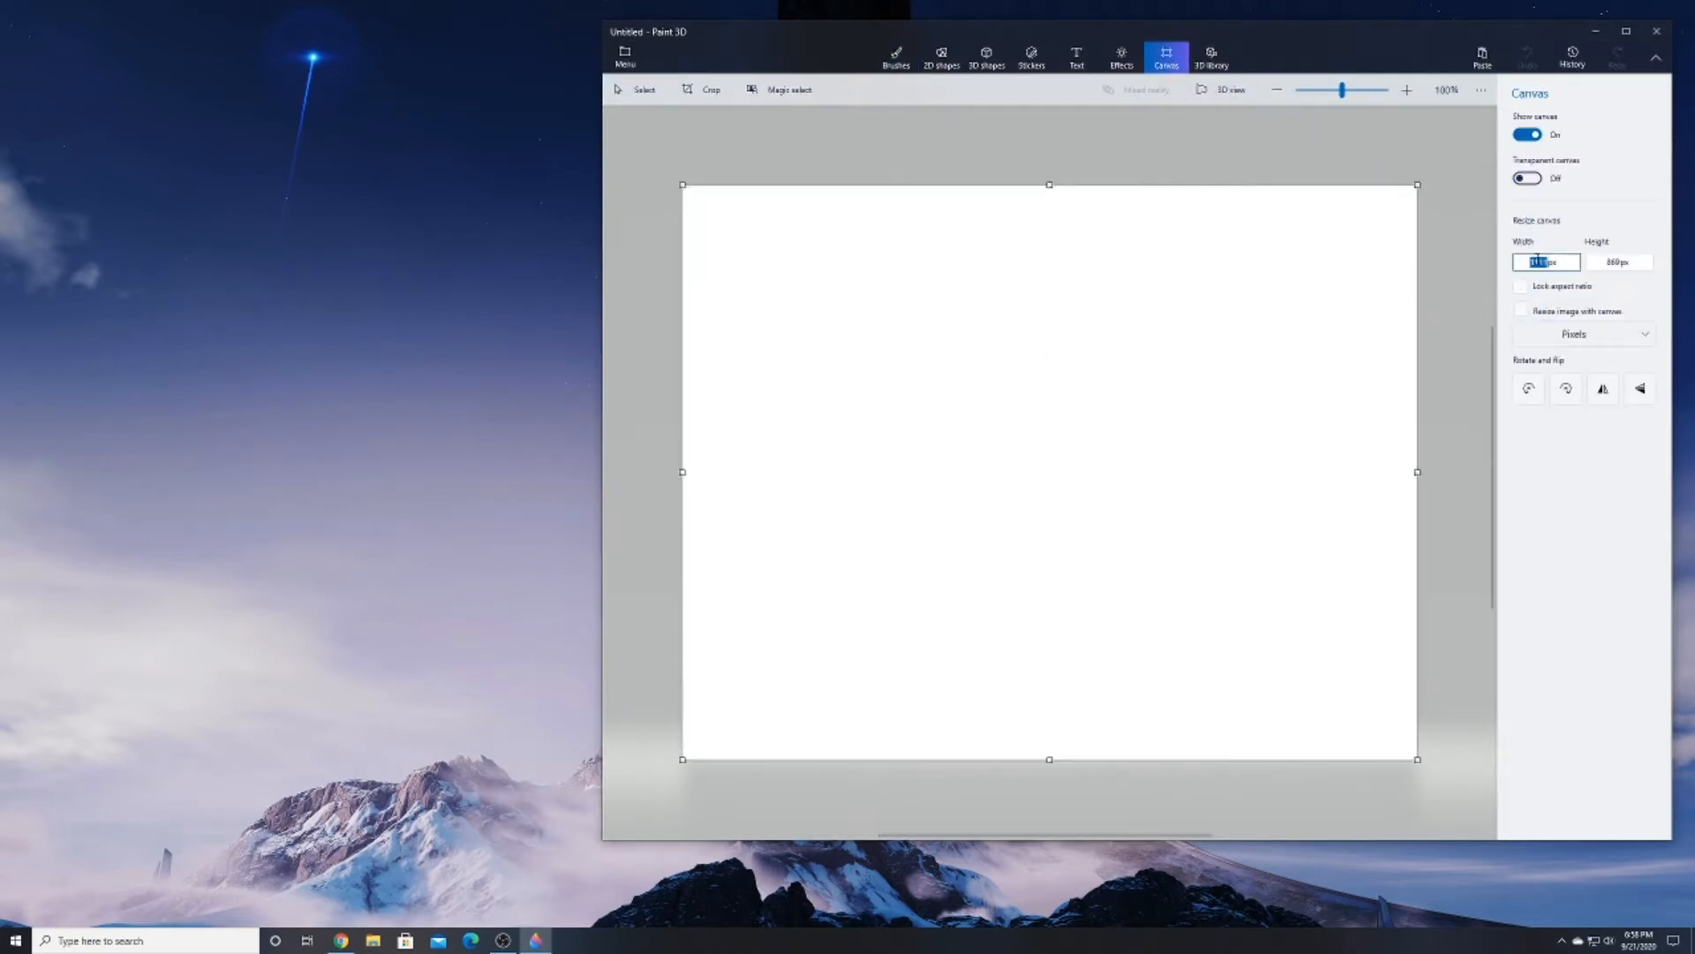
{"action": "type", "text": "1980"}
{"action": "key", "text": "Tab"}
{"action": "type", "text": "1"}
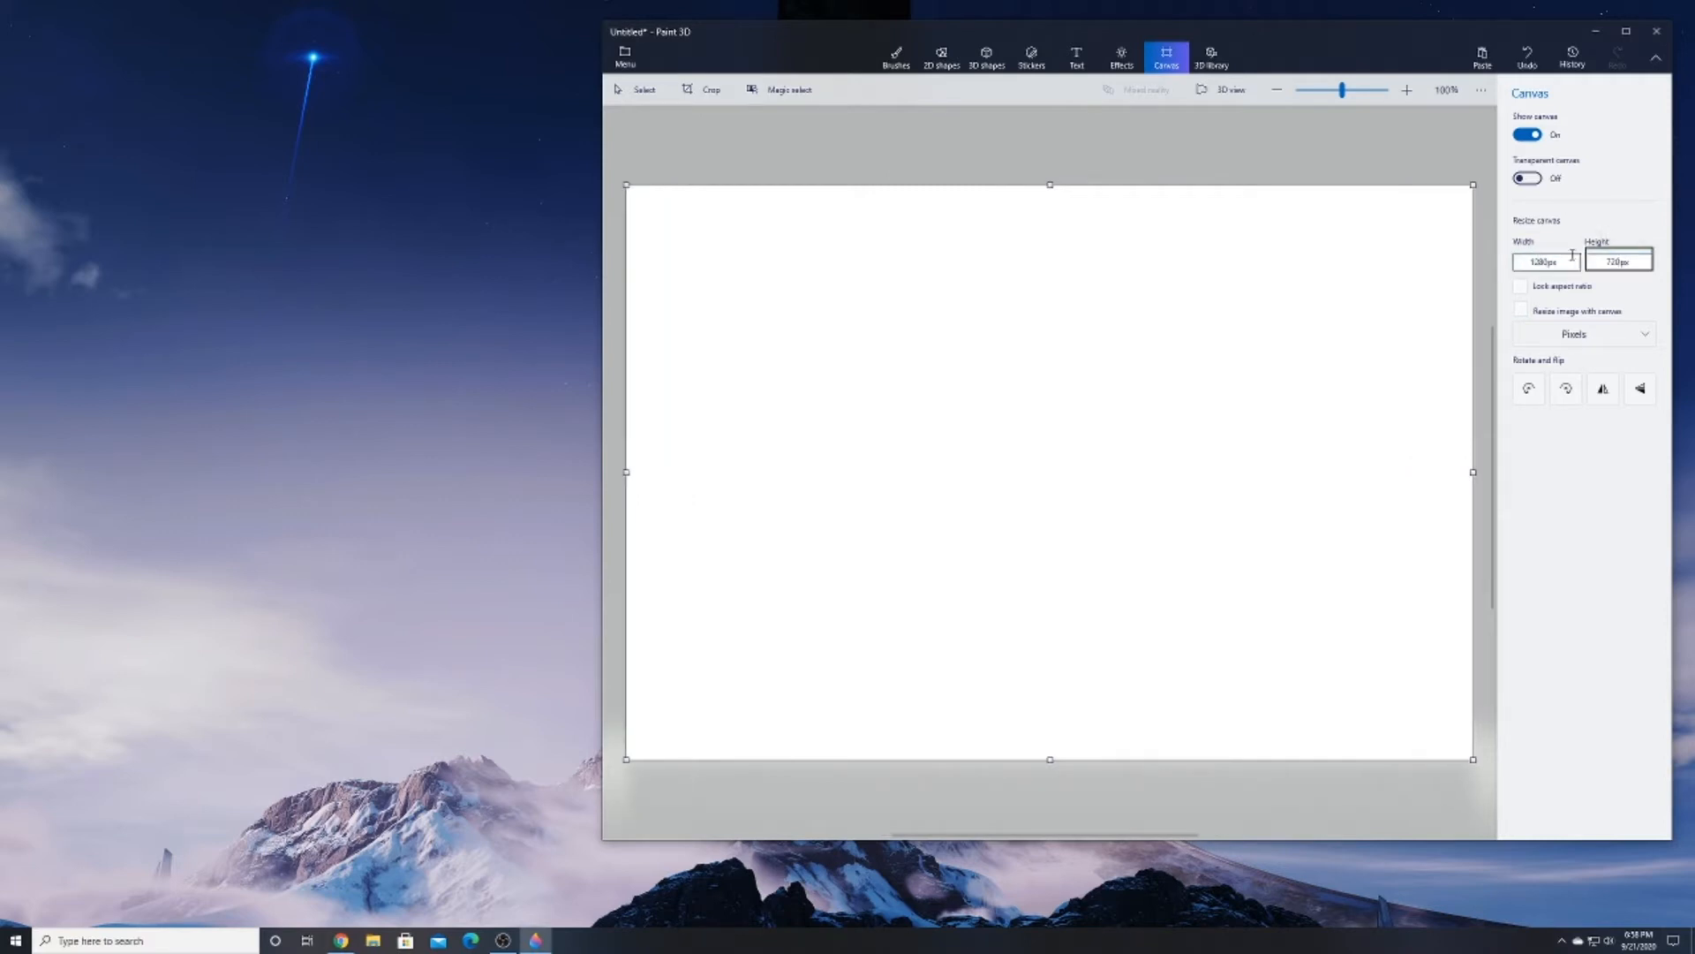
{"action": "key", "text": "Return"}
{"action": "left_click", "coordinate": [1520, 287]}
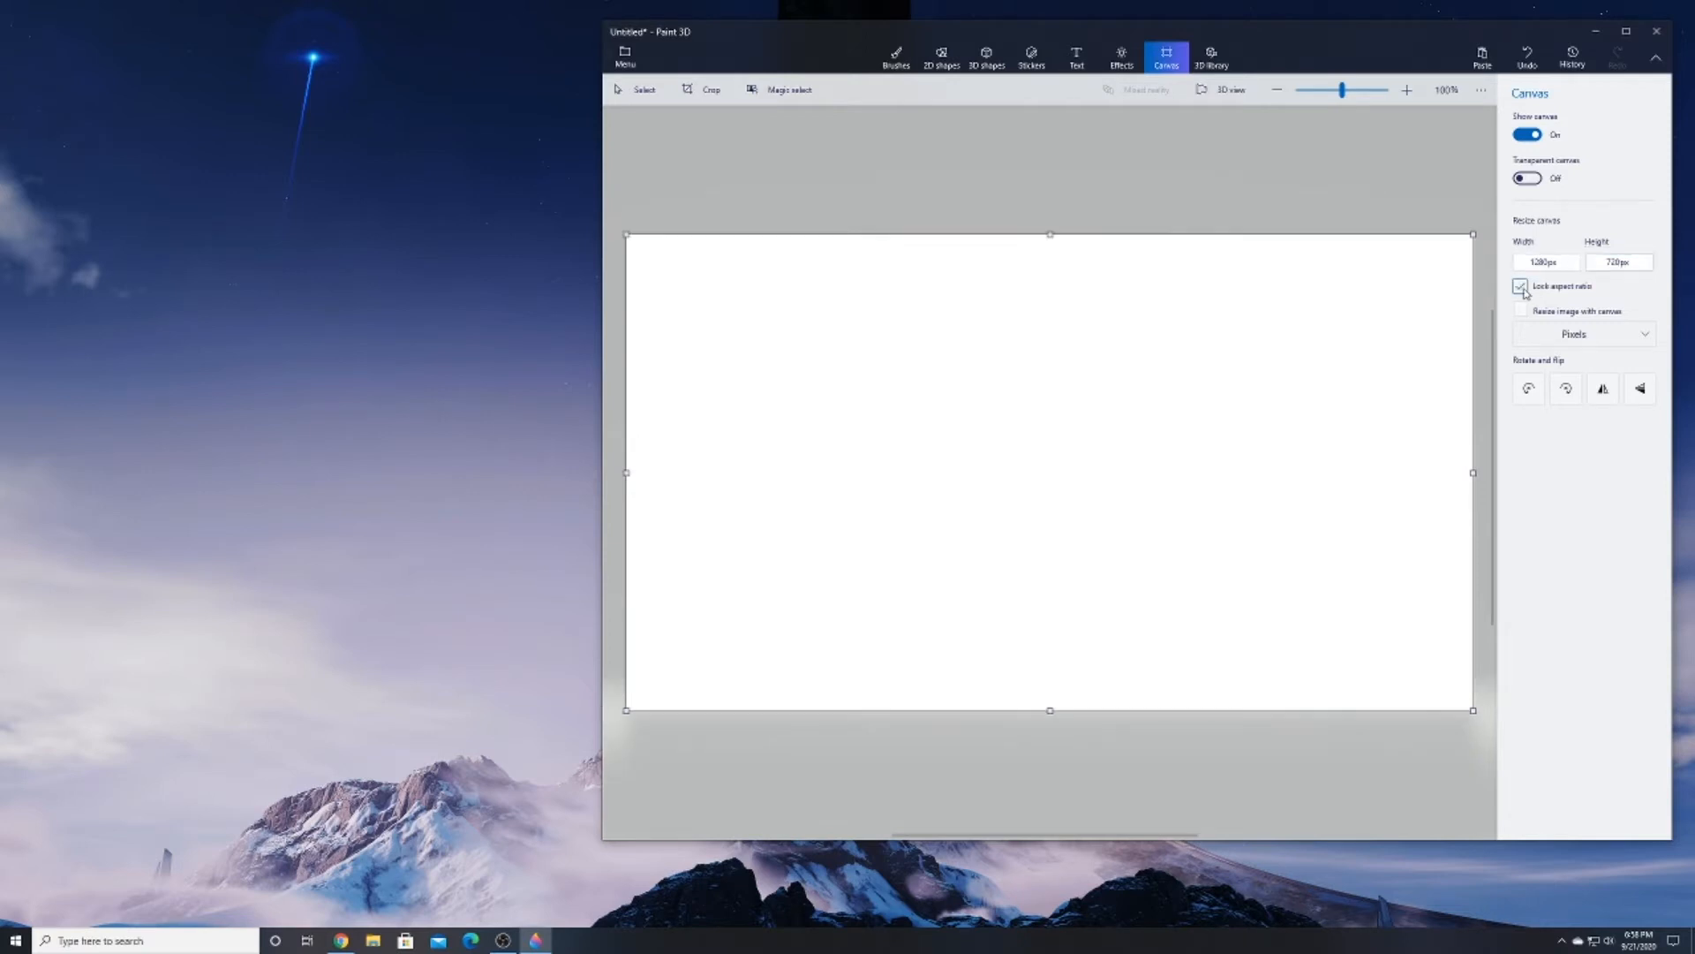
{"action": "left_click", "coordinate": [1539, 263]}
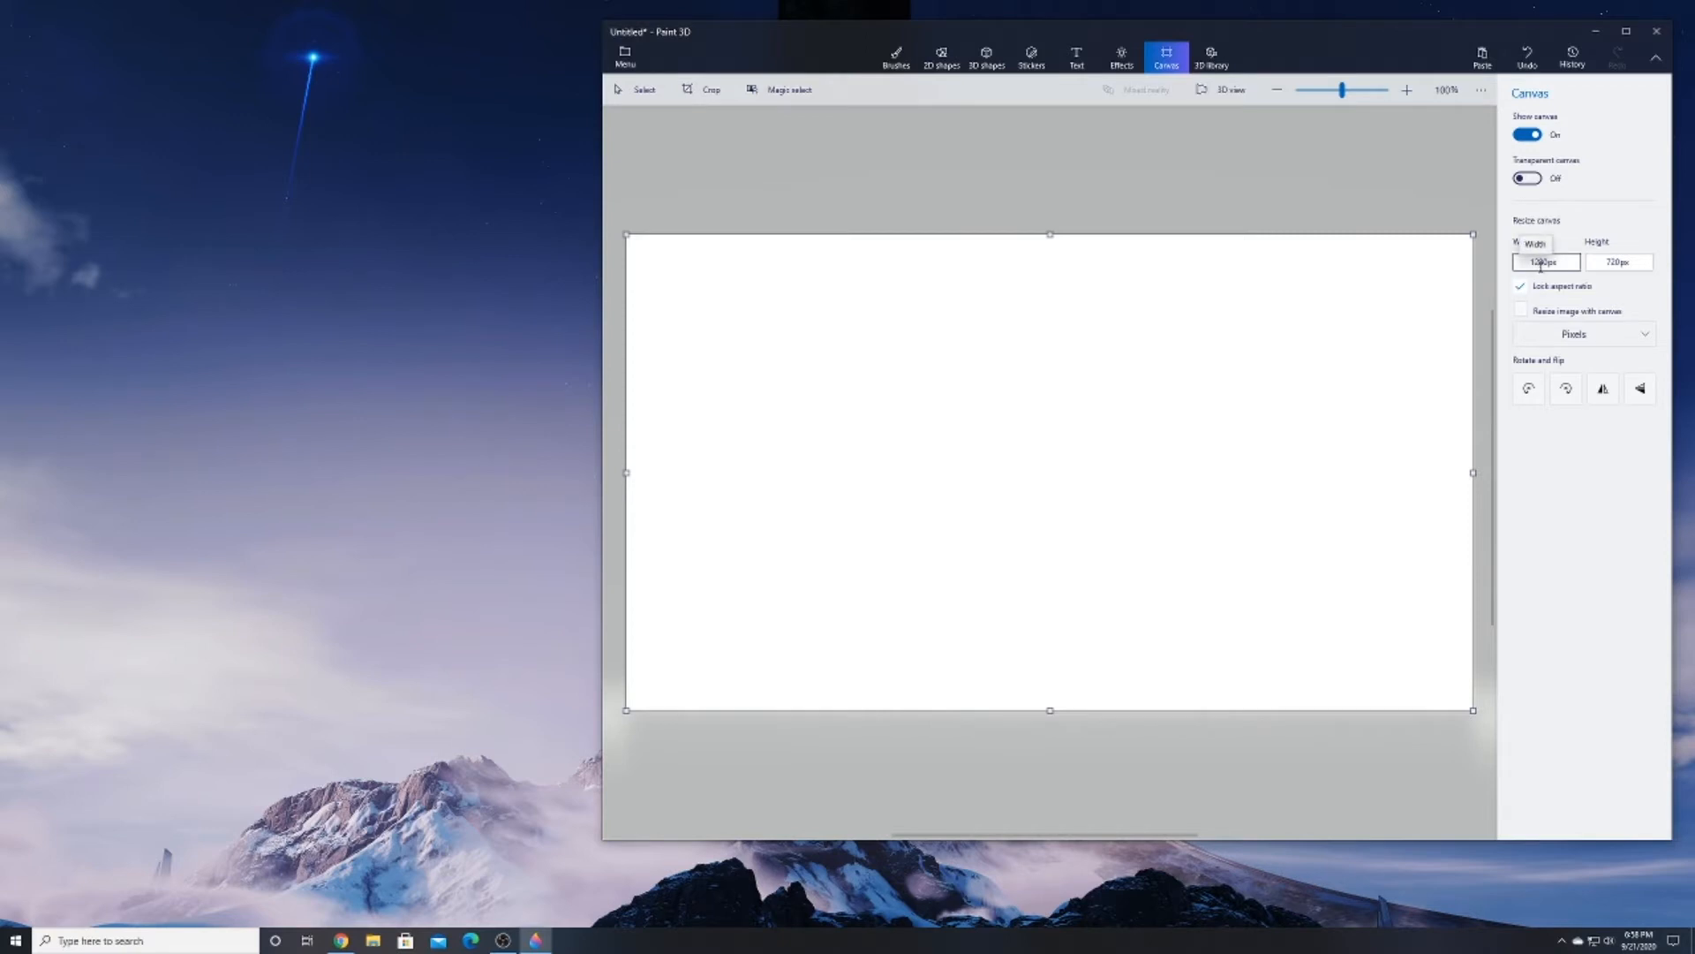
{"action": "left_click", "coordinate": [1611, 264]}
Launch a second Paint 3D window and move it so the first project's window stays partly in view
{"action": "left_click", "coordinate": [150, 949]}
{"action": "type", "text": "paint"}
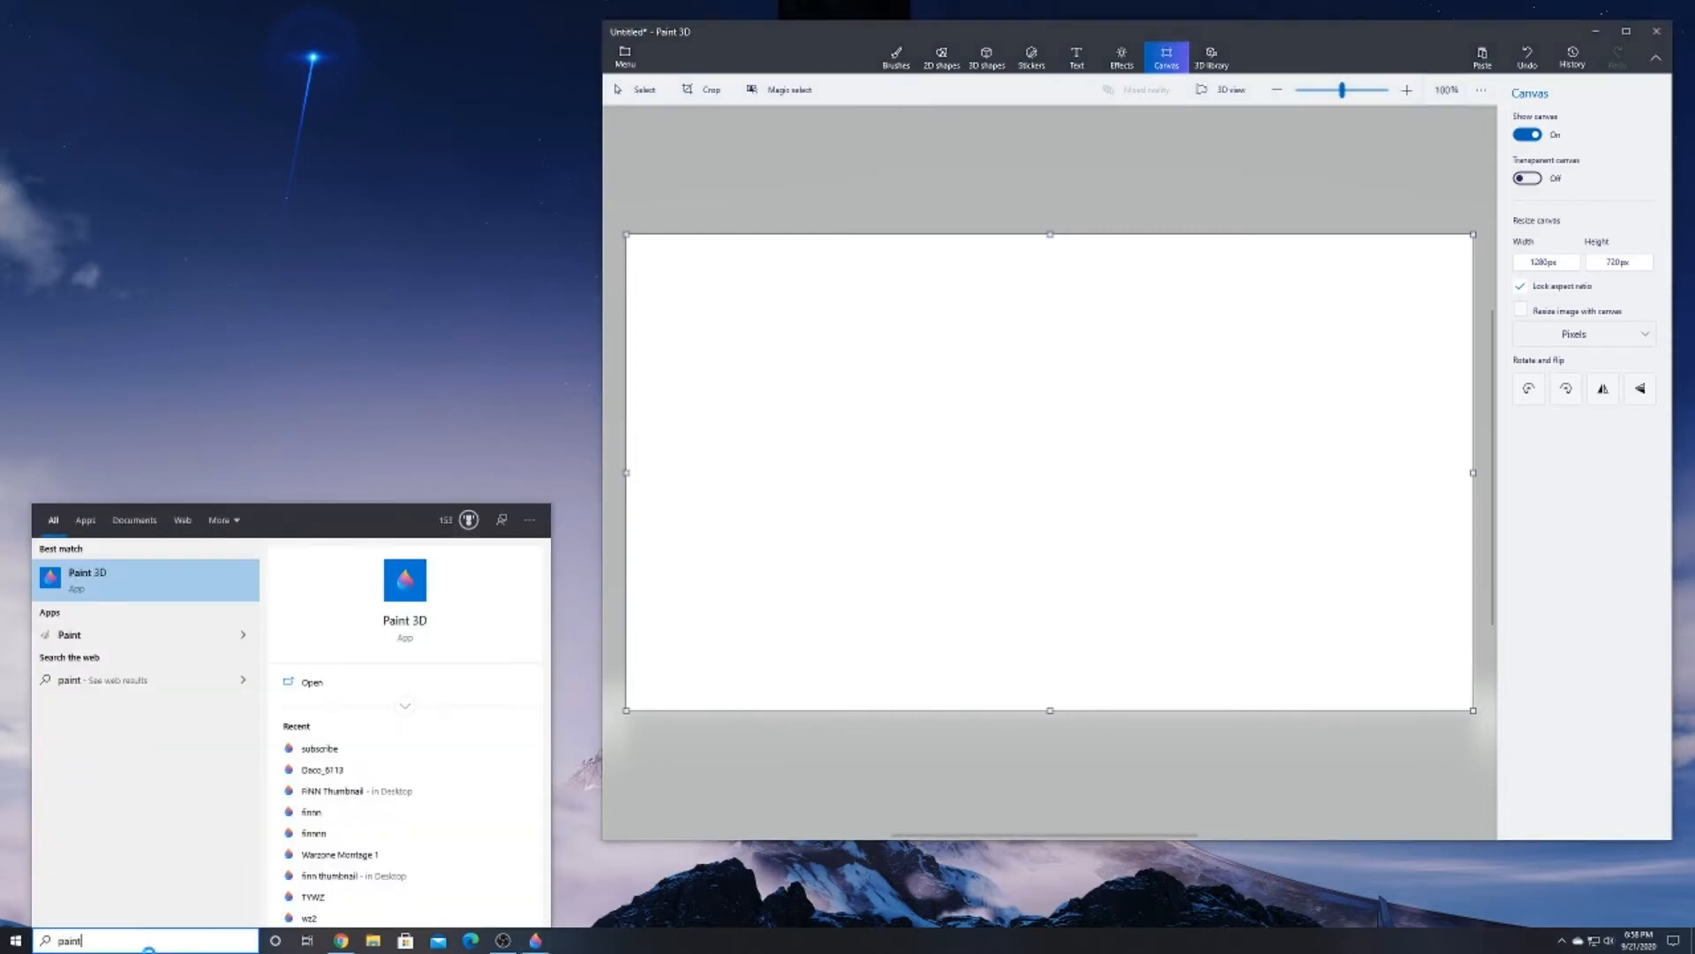
{"action": "left_click", "coordinate": [125, 586]}
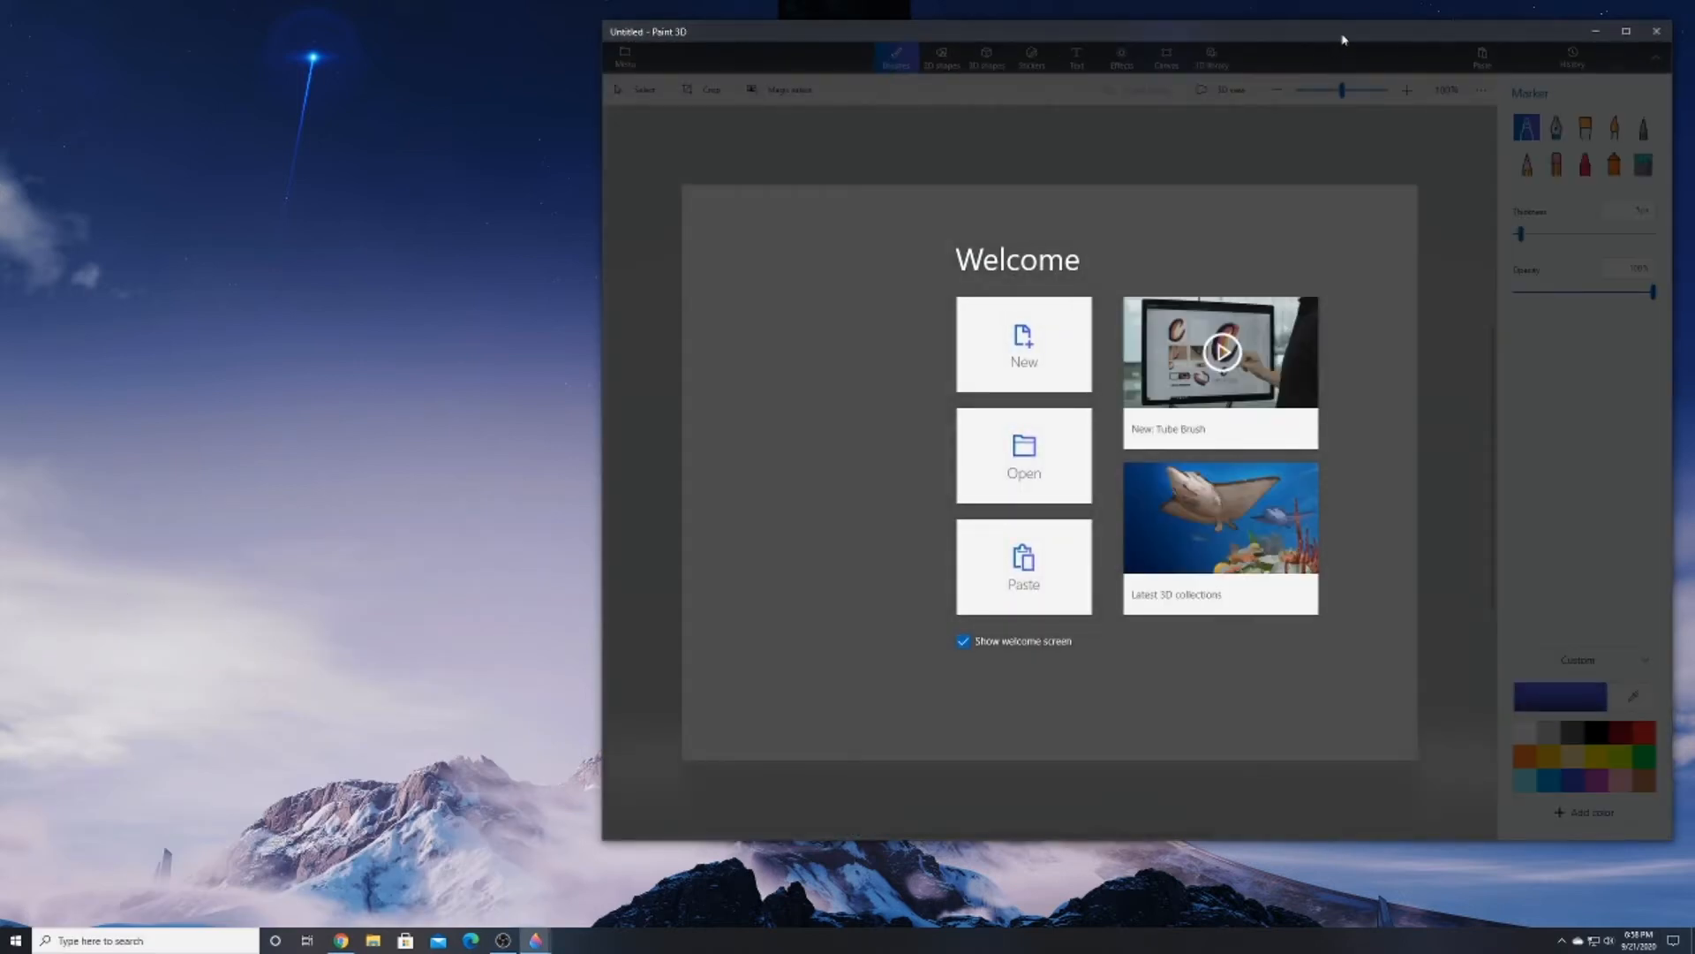
{"action": "mouse_move", "coordinate": [1341, 36]}
{"action": "left_mouse_down"}
{"action": "mouse_move", "coordinate": [986, 120]}
{"action": "mouse_move", "coordinate": [1107, 176]}
{"action": "mouse_move", "coordinate": [1048, 152]}
{"action": "left_mouse_up"}
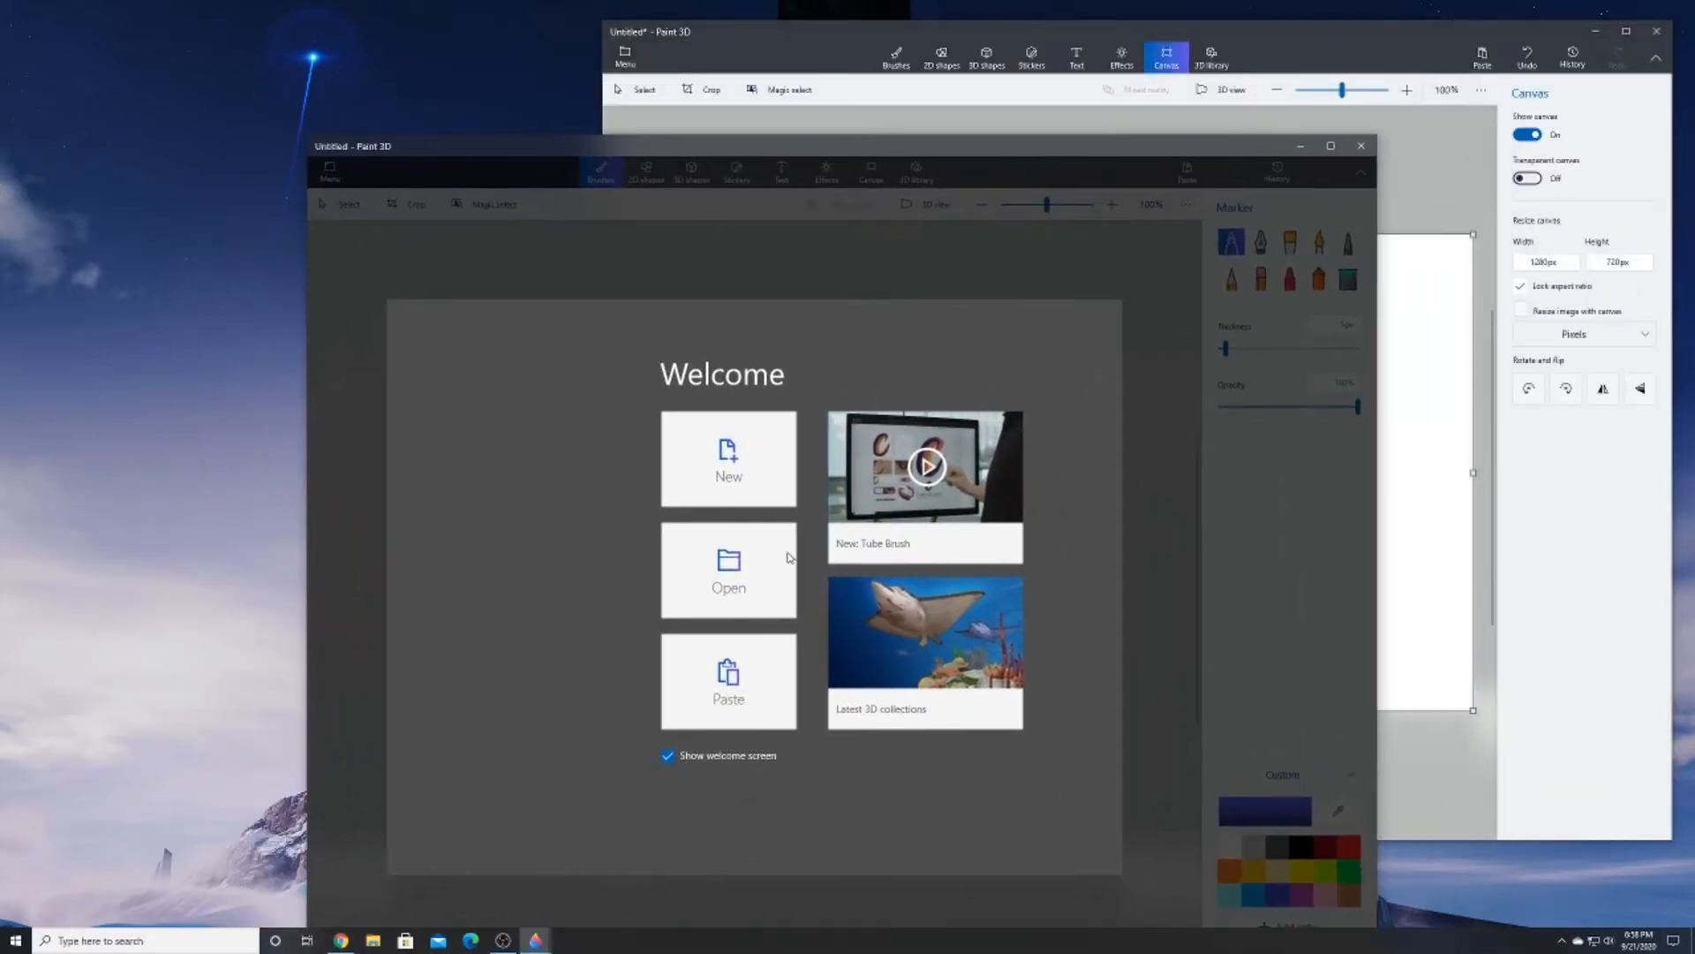
Insert the Call of Duty Ghosts soldier PNG from Downloads into the second project and move its window aside
{"action": "left_click", "coordinate": [726, 571]}
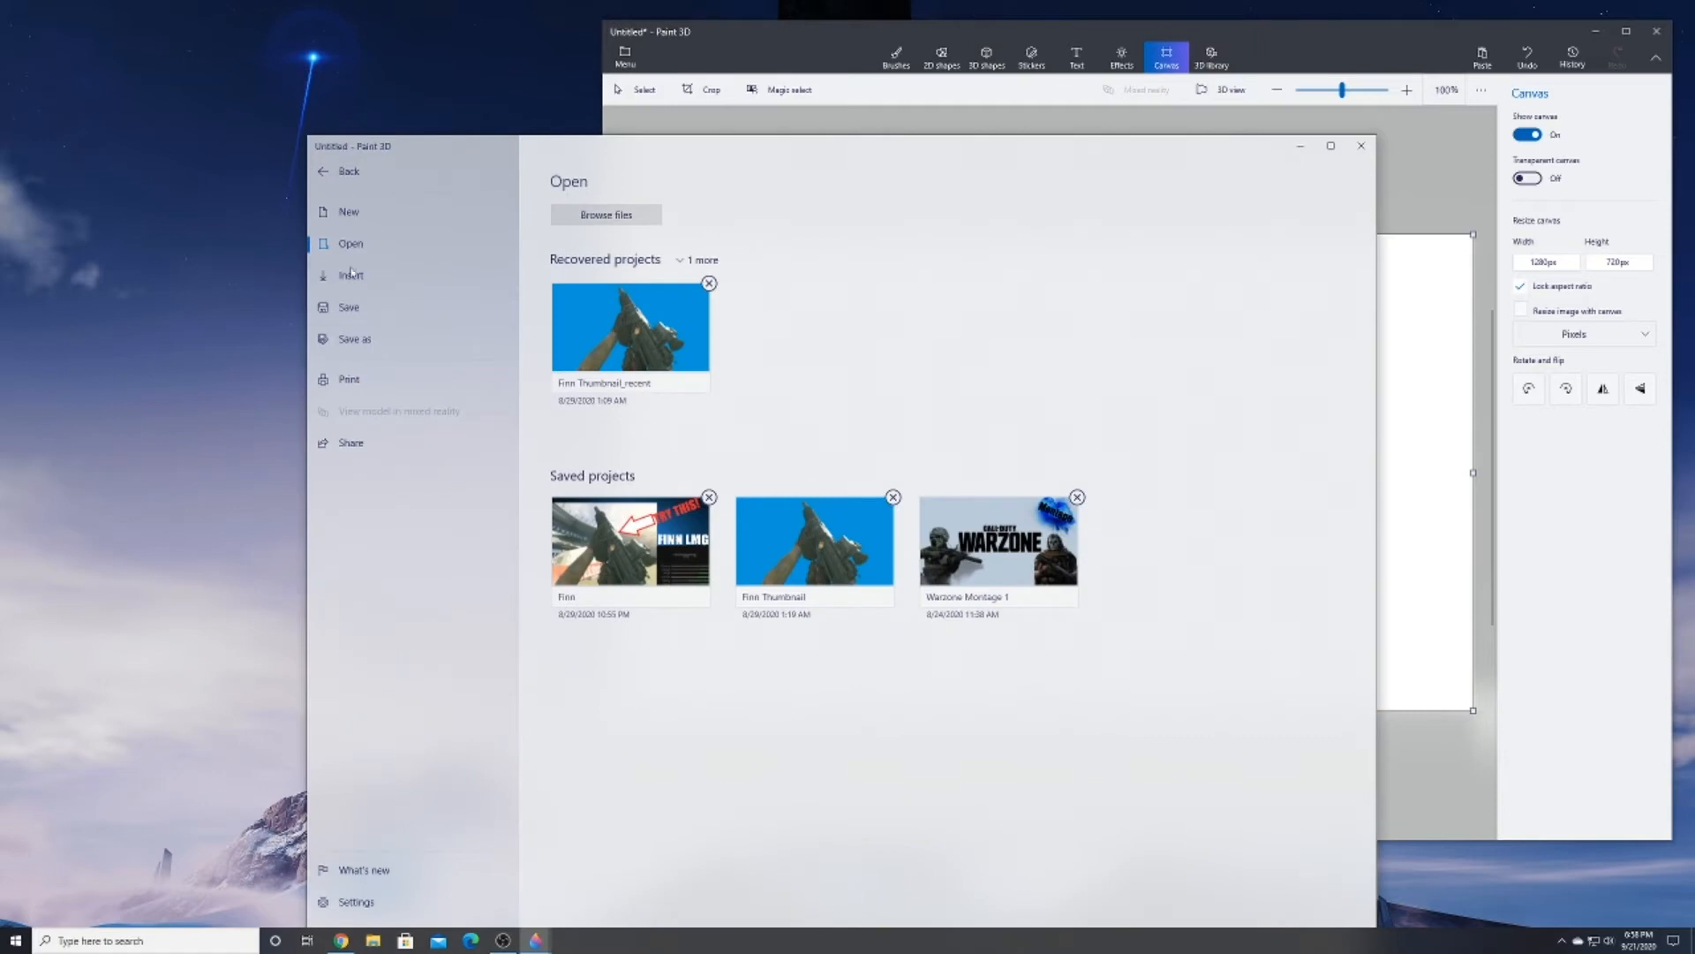
{"action": "left_click", "coordinate": [349, 277]}
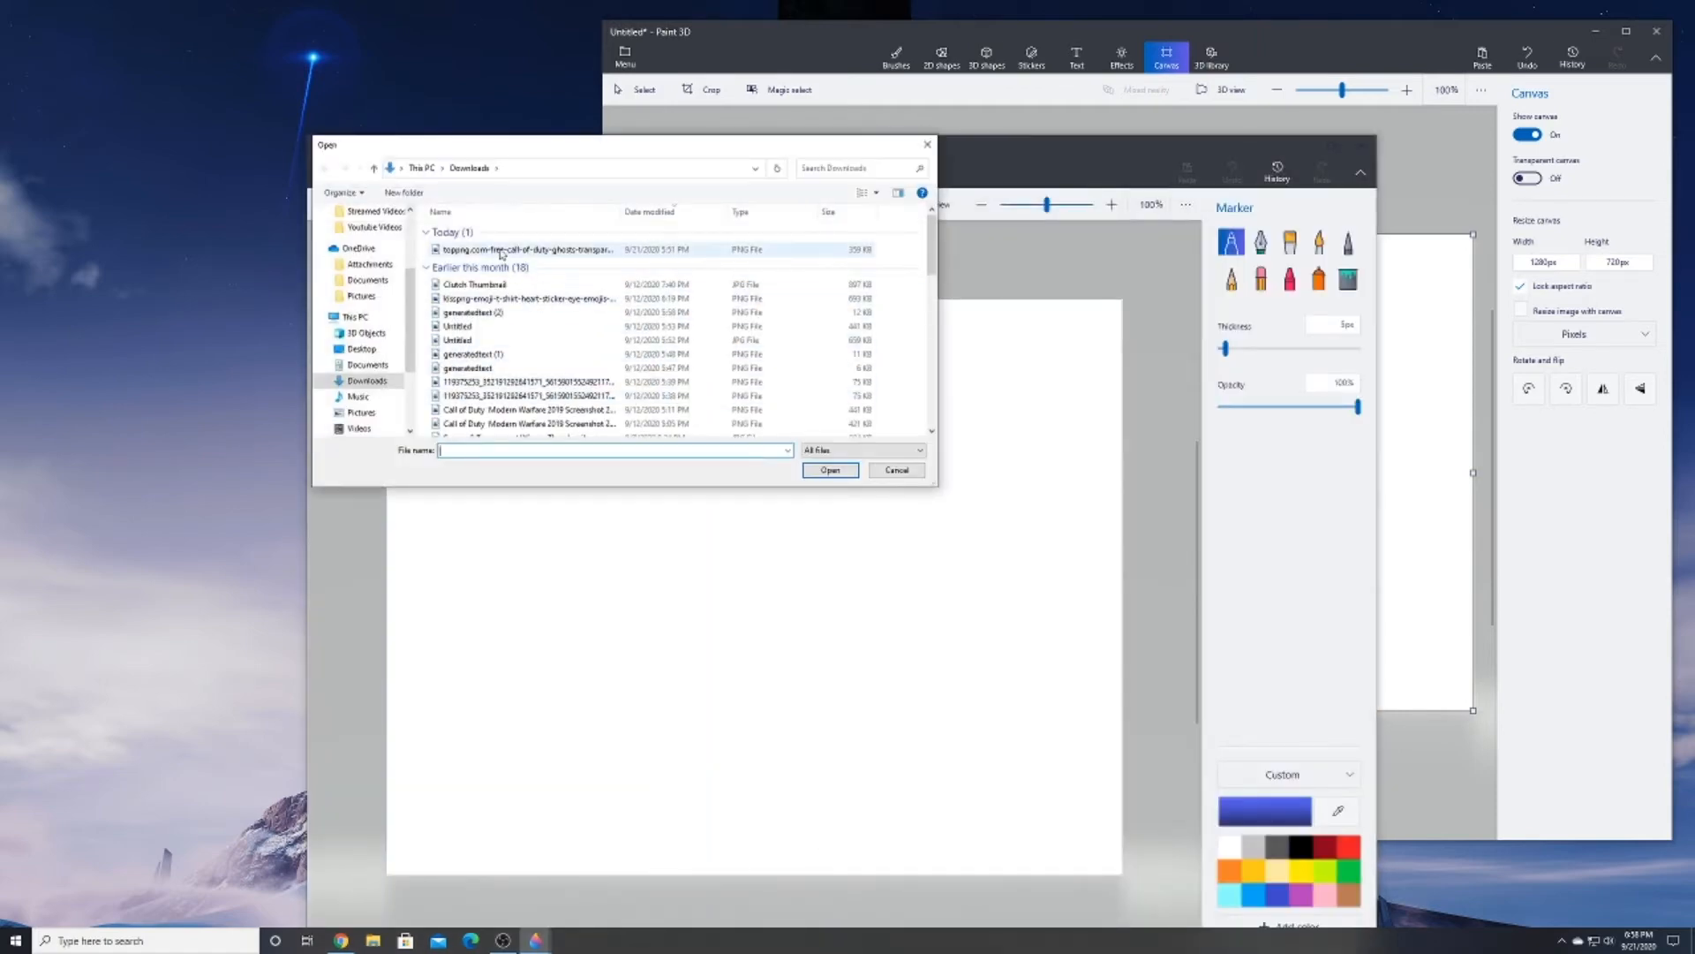
{"action": "double_click", "coordinate": [658, 249]}
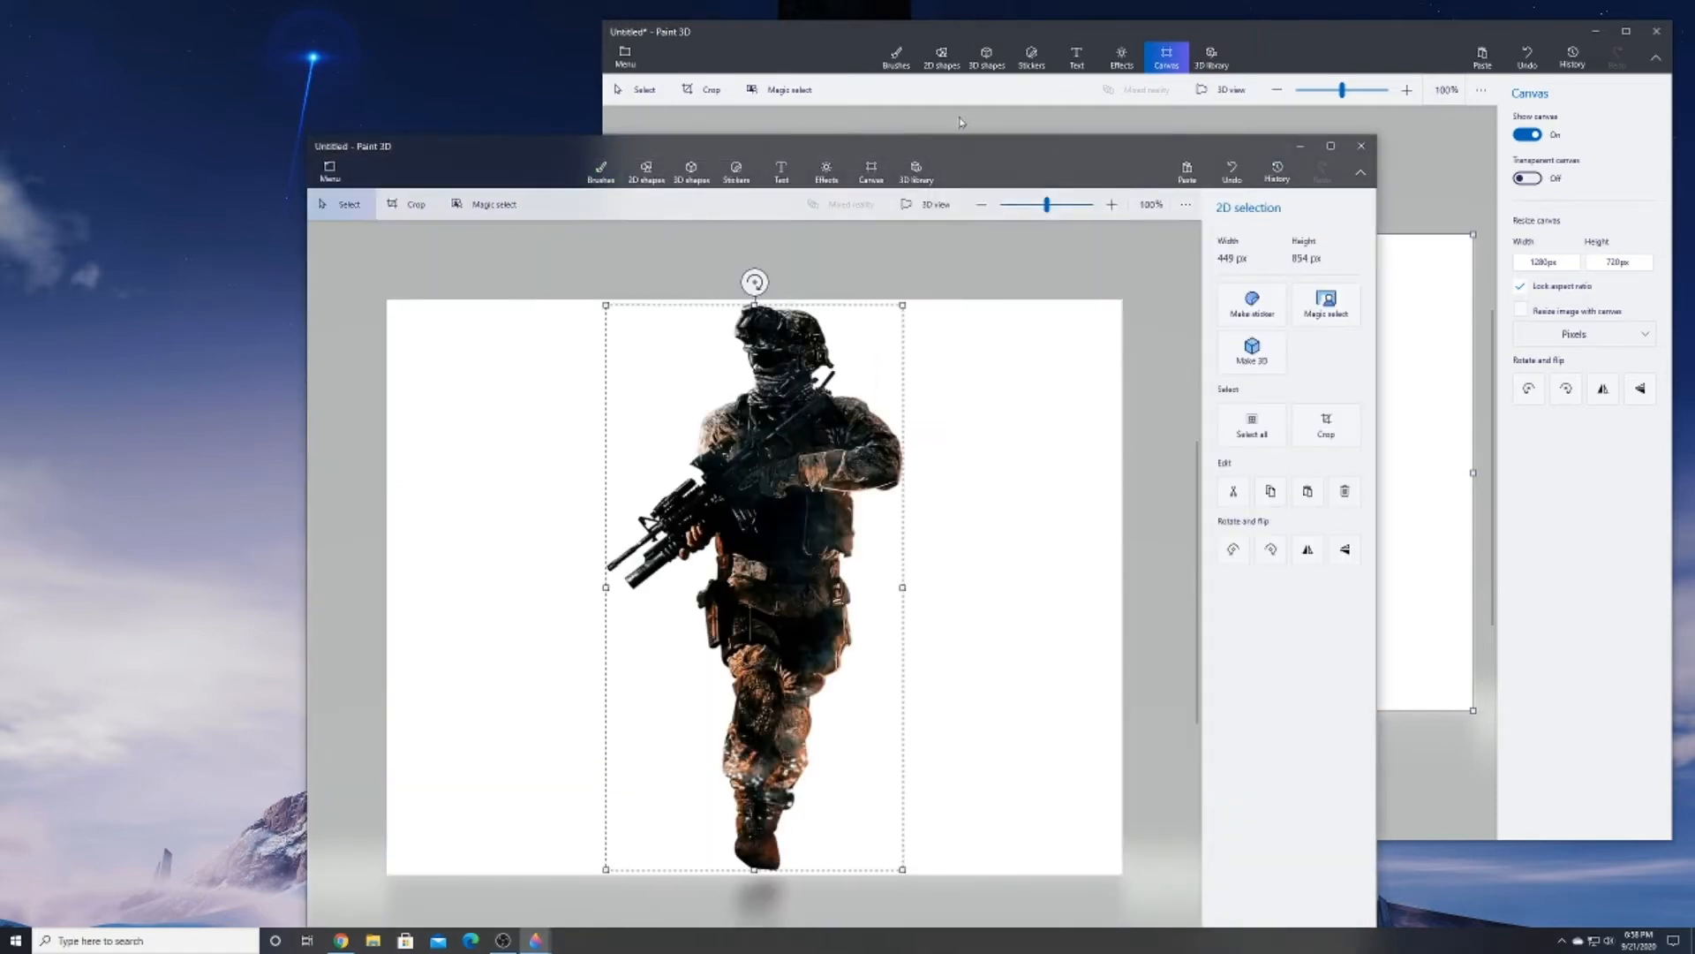
{"action": "left_click_drag", "start_coordinate": [1009, 158], "coordinate": [890, 69]}
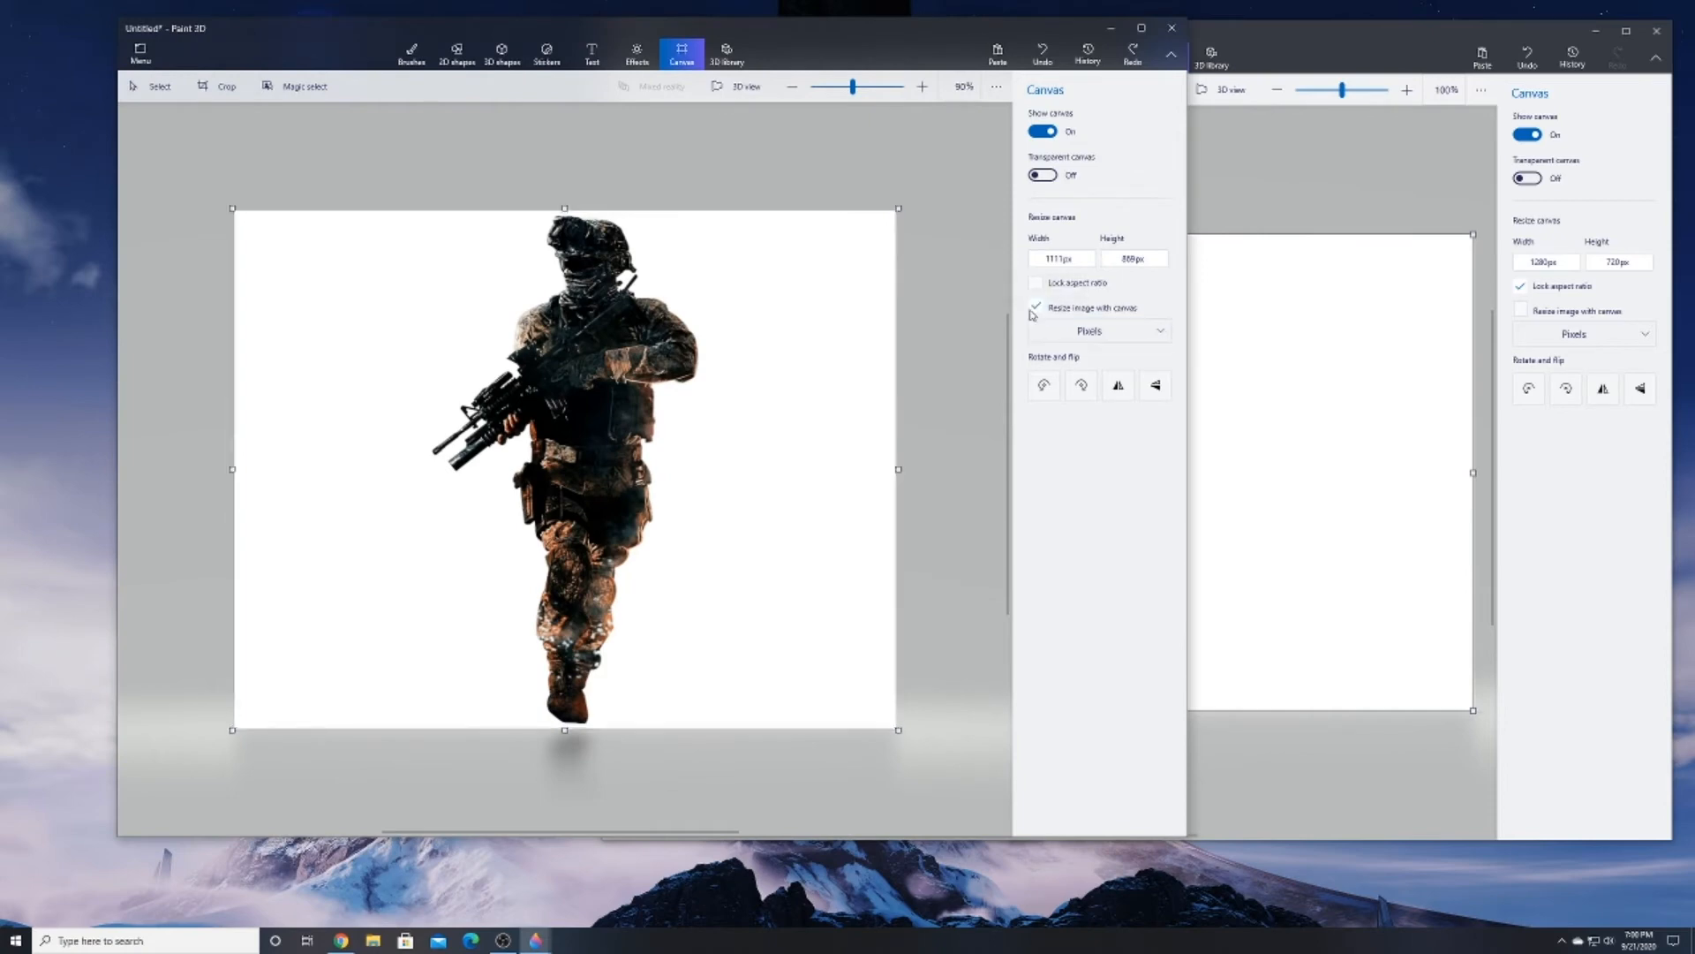
Resize the soldier project's canvas together with its image to 1280 by 720 px and make the canvas transparent
{"action": "left_click", "coordinate": [1037, 306]}
{"action": "left_click", "coordinate": [1052, 260]}
{"action": "type", "text": "1280"}
{"action": "key", "text": "Tab"}
{"action": "type", "text": "720"}
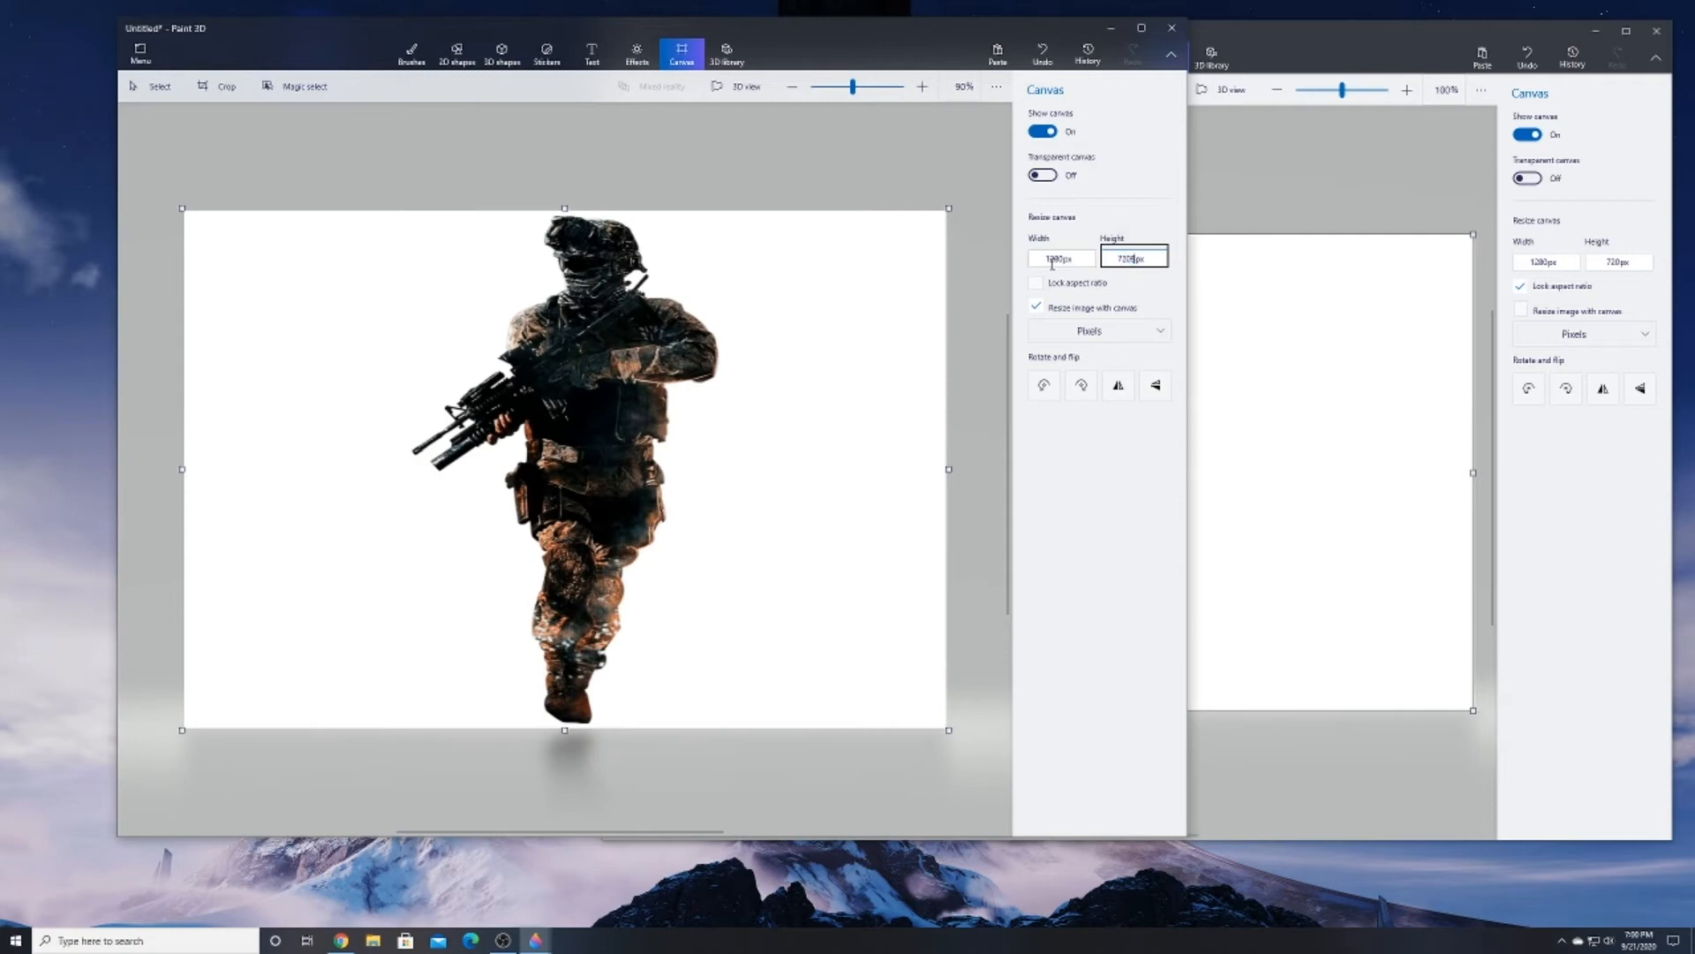
{"action": "key", "text": "Return"}
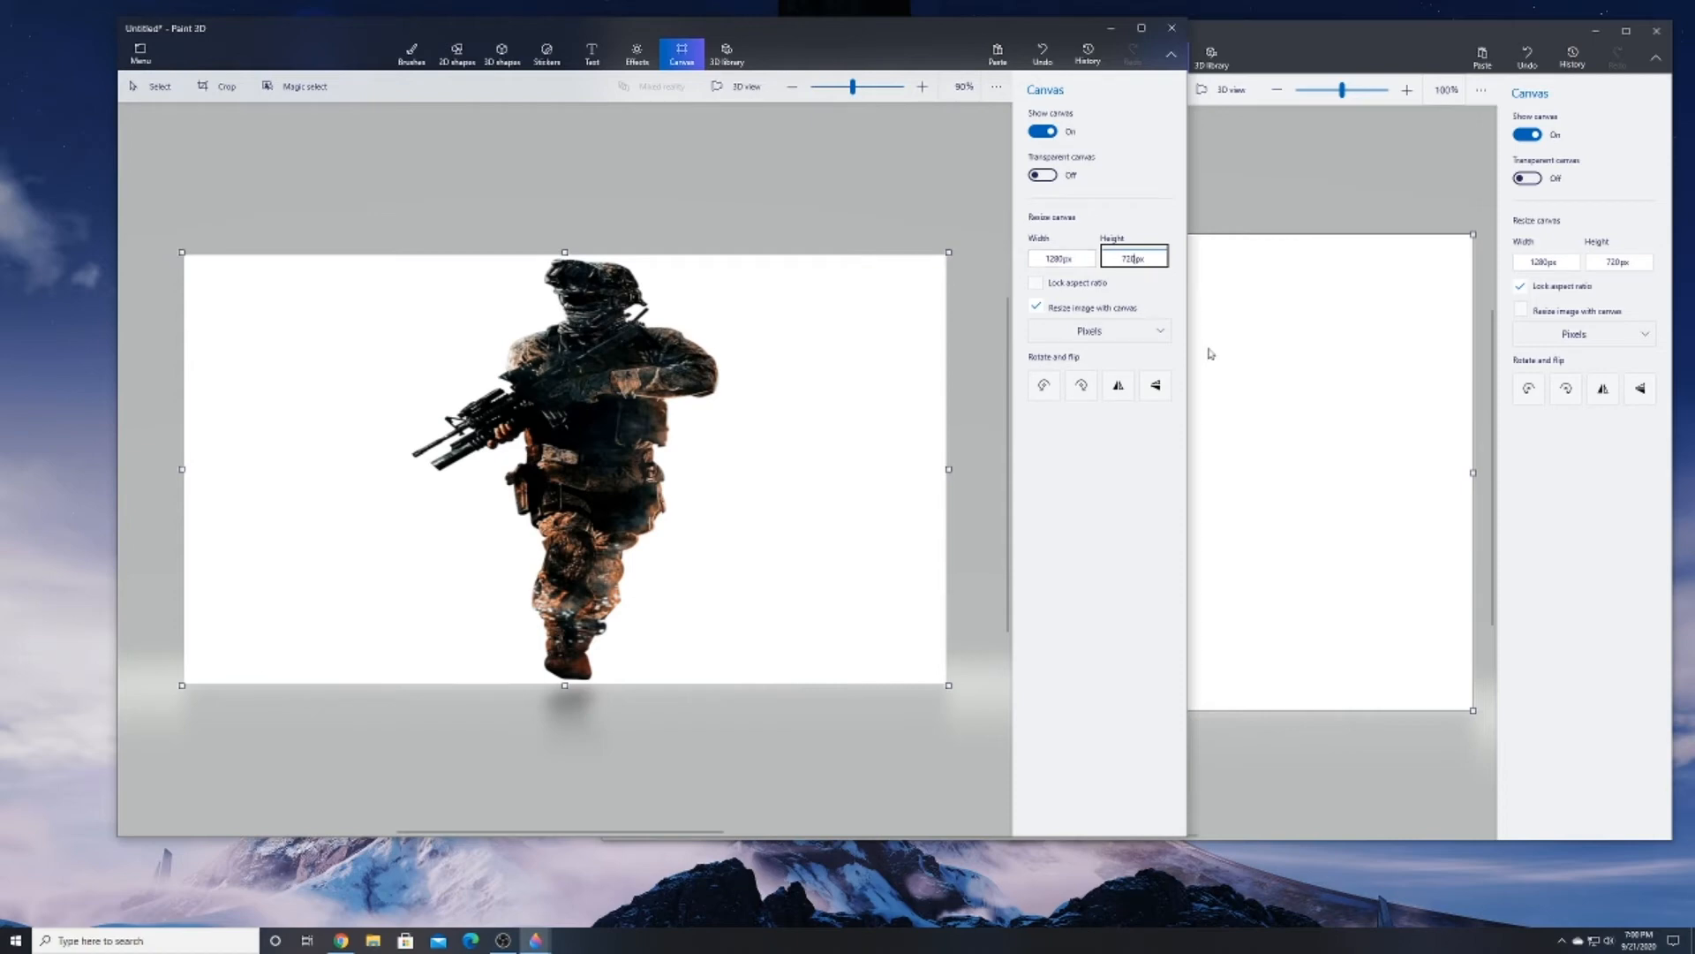
{"action": "left_click", "coordinate": [1042, 175]}
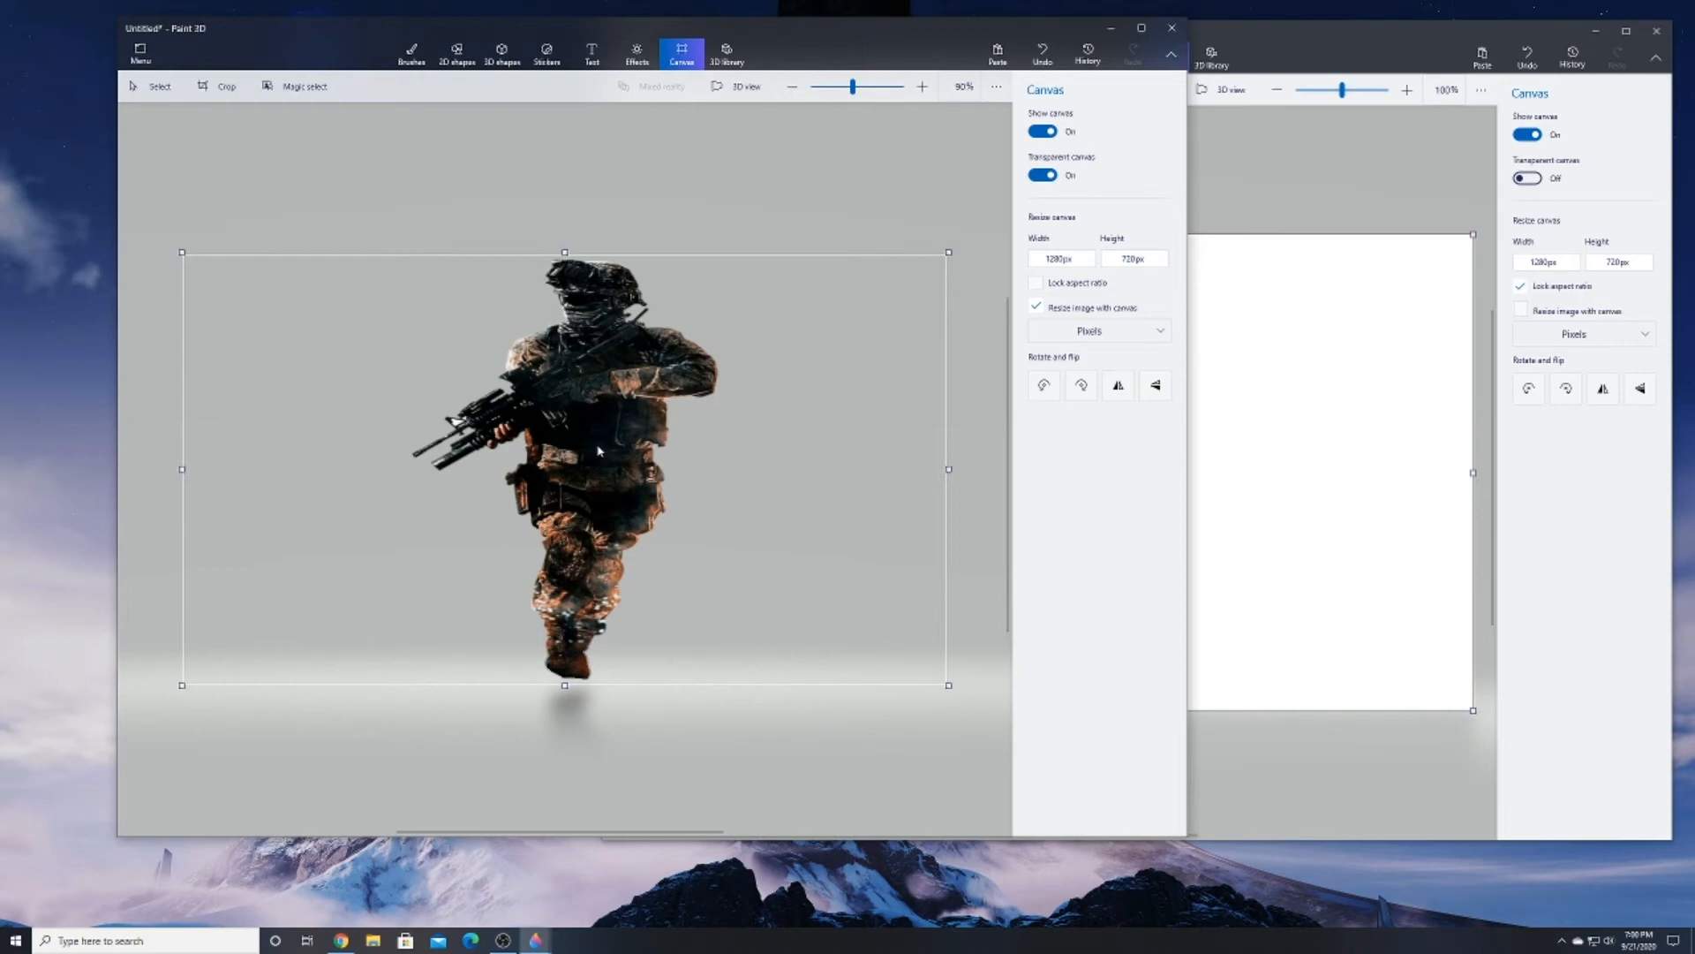
Paste the copied soldier into the blank project, scale it to about 601 by 518 px and place it at the canvas's lower-right corner
{"action": "left_click_drag", "start_coordinate": [1022, 35], "coordinate": [0, 86]}
{"action": "left_click", "coordinate": [870, 426]}
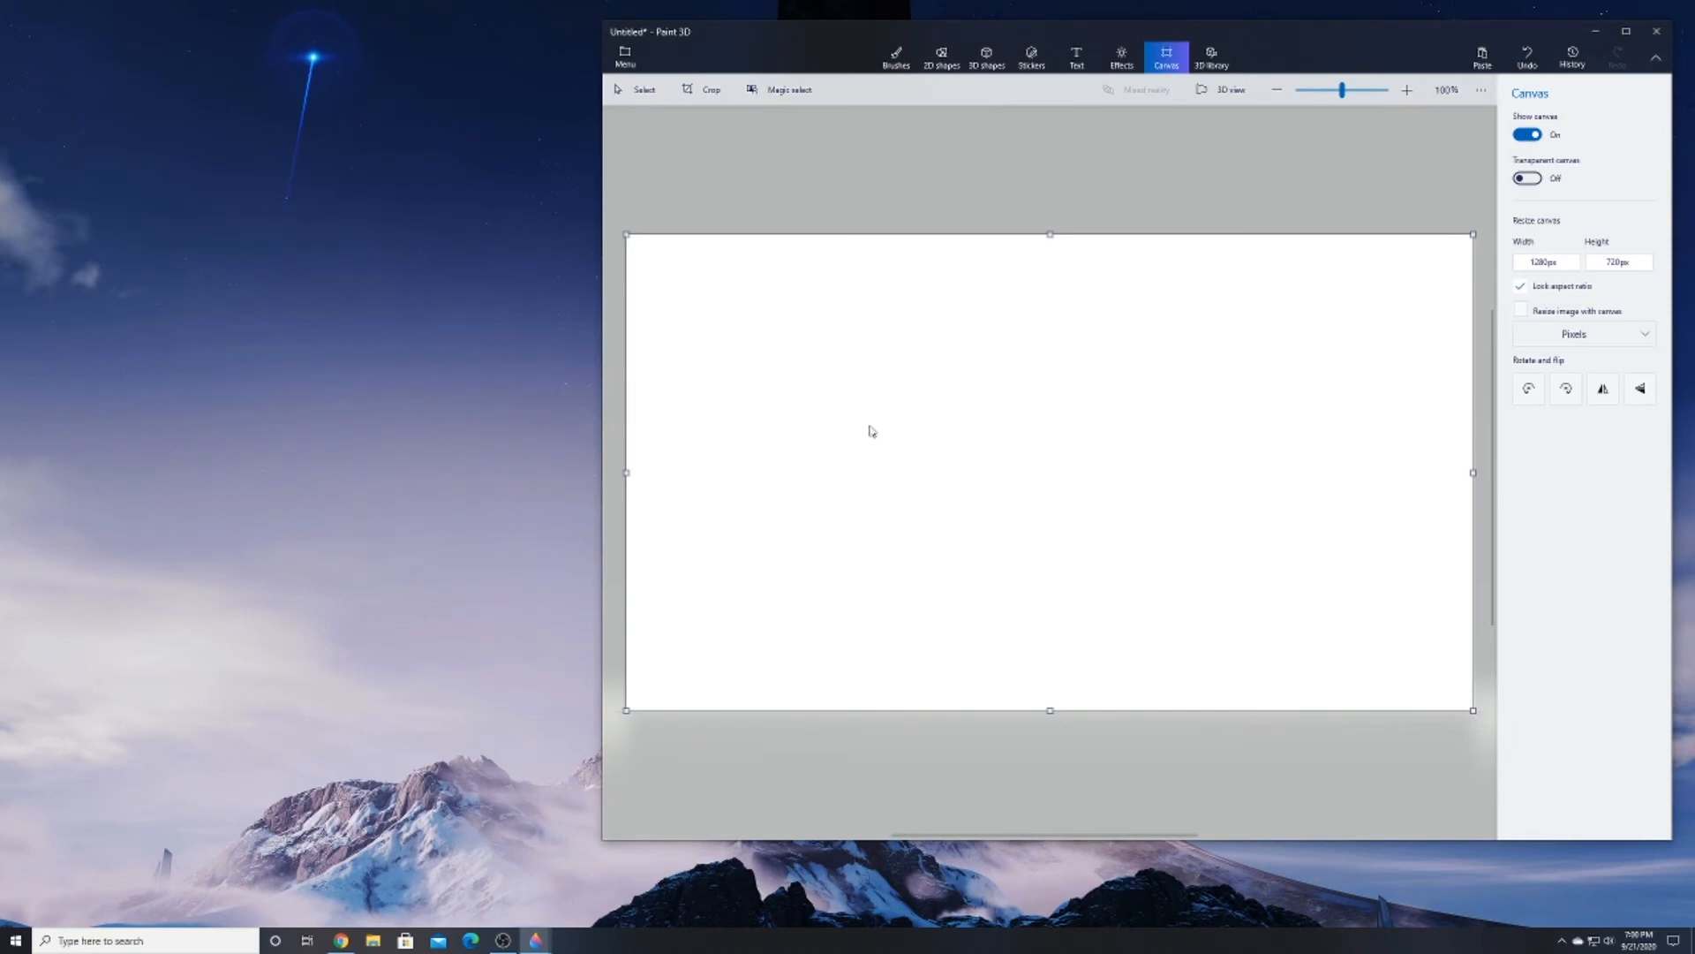
{"action": "key", "text": "ctrl+v"}
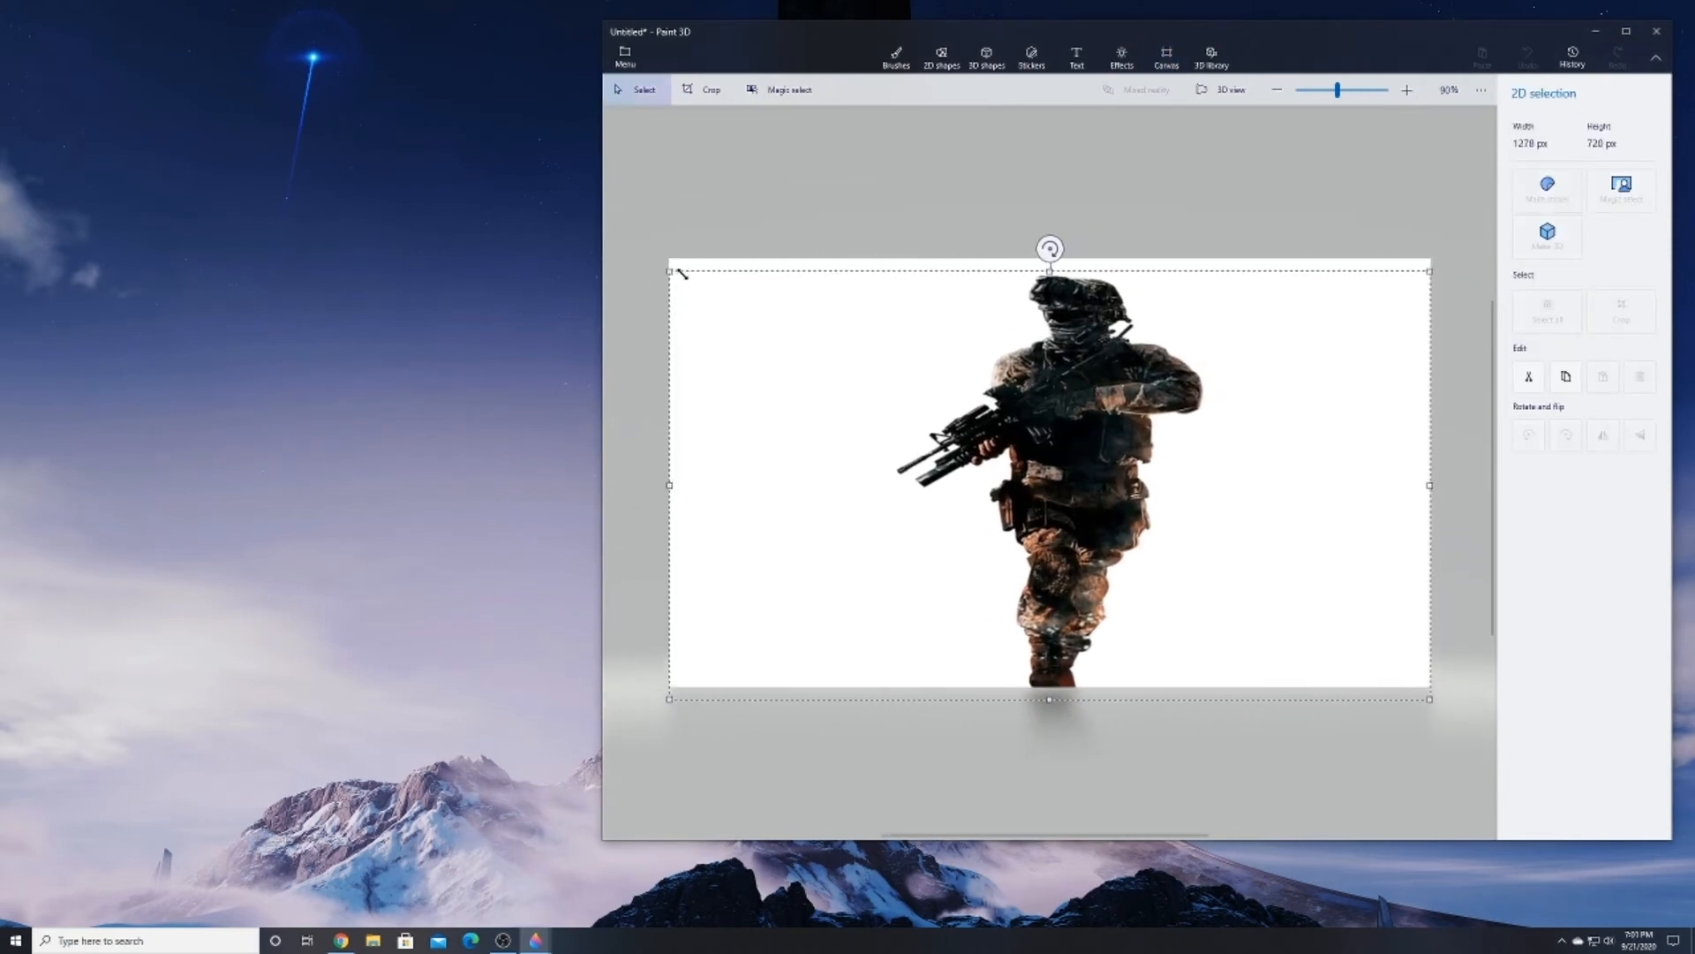
{"action": "left_click_drag", "start_coordinate": [668, 271], "coordinate": [1081, 391]}
{"action": "mouse_move", "coordinate": [1266, 512]}
{"action": "left_mouse_down"}
{"action": "mouse_move", "coordinate": [1272, 489]}
{"action": "mouse_move", "coordinate": [1223, 430]}
{"action": "mouse_move", "coordinate": [1270, 498]}
{"action": "left_mouse_up"}
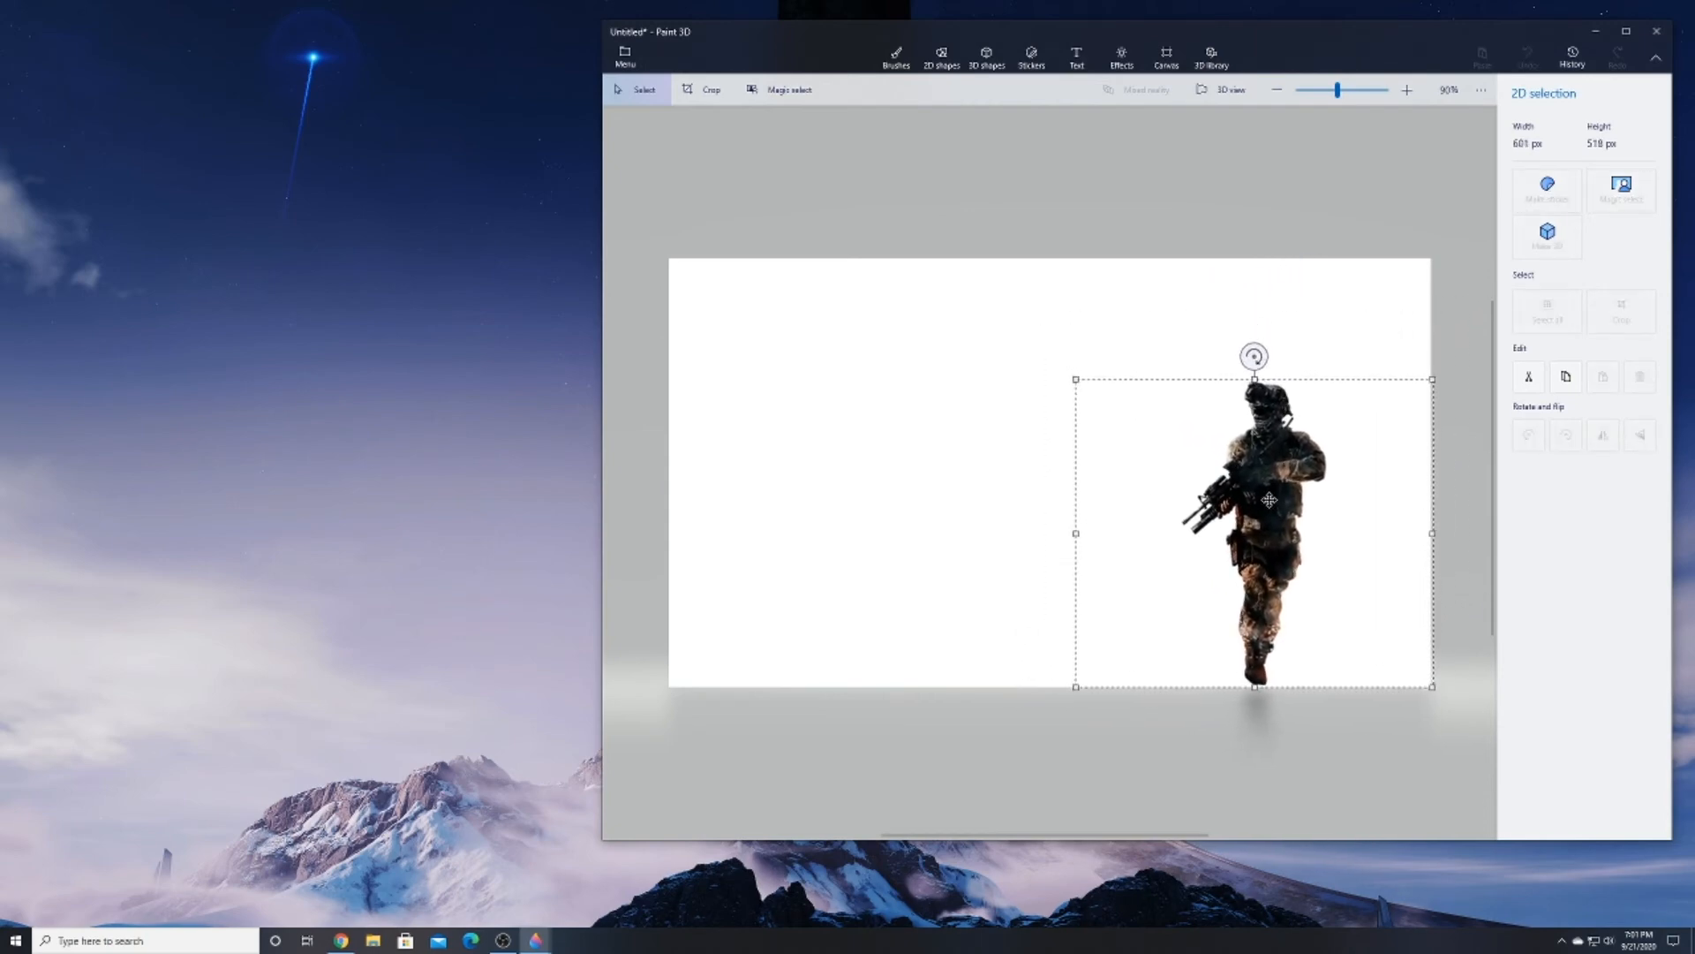
{"action": "left_click", "coordinate": [836, 422]}
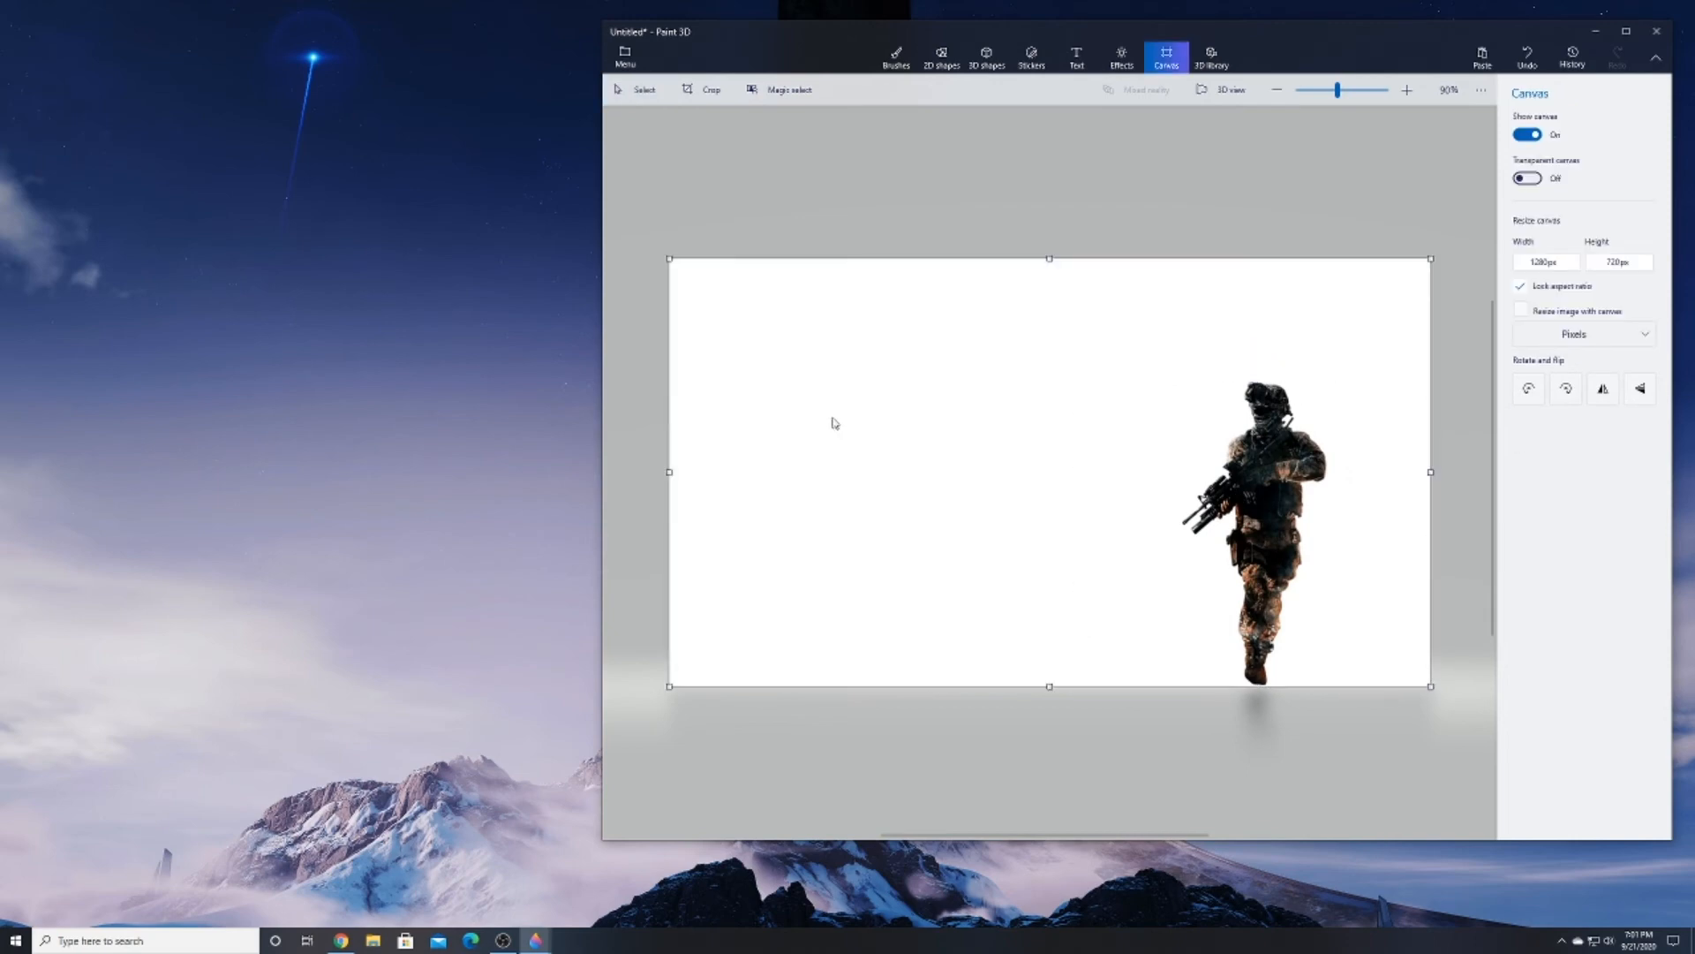
Paste a second soldier, shrink it smaller than the first and place it beside it at the canvas's right edge
{"action": "key", "text": "ctrl+v"}
{"action": "mouse_move", "coordinate": [1058, 403]}
{"action": "left_mouse_down"}
{"action": "mouse_move", "coordinate": [1126, 434]}
{"action": "mouse_move", "coordinate": [1166, 352]}
{"action": "mouse_move", "coordinate": [967, 358]}
{"action": "mouse_move", "coordinate": [1326, 417]}
{"action": "mouse_move", "coordinate": [1123, 353]}
{"action": "mouse_move", "coordinate": [1254, 376]}
{"action": "mouse_move", "coordinate": [1288, 481]}
{"action": "mouse_move", "coordinate": [938, 420]}
{"action": "mouse_move", "coordinate": [1077, 426]}
{"action": "left_mouse_up"}
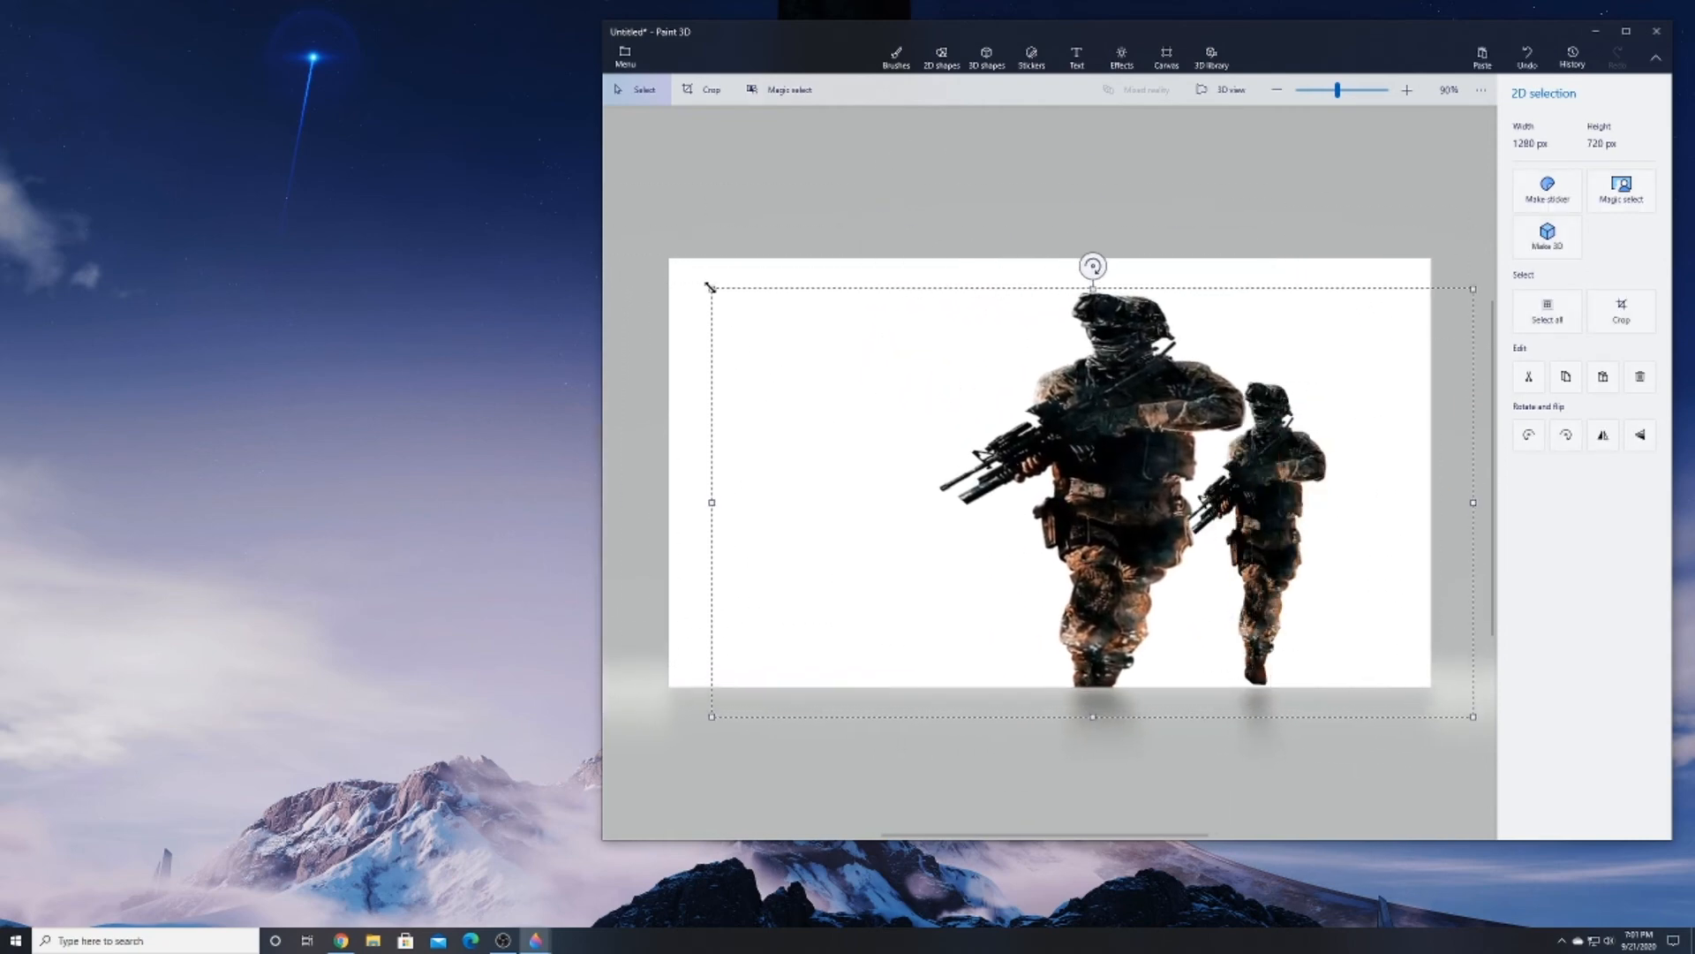
{"action": "left_click_drag", "start_coordinate": [711, 287], "coordinate": [1180, 488]}
{"action": "left_click_drag", "start_coordinate": [1365, 591], "coordinate": [1409, 493]}
{"action": "left_click", "coordinate": [908, 436]}
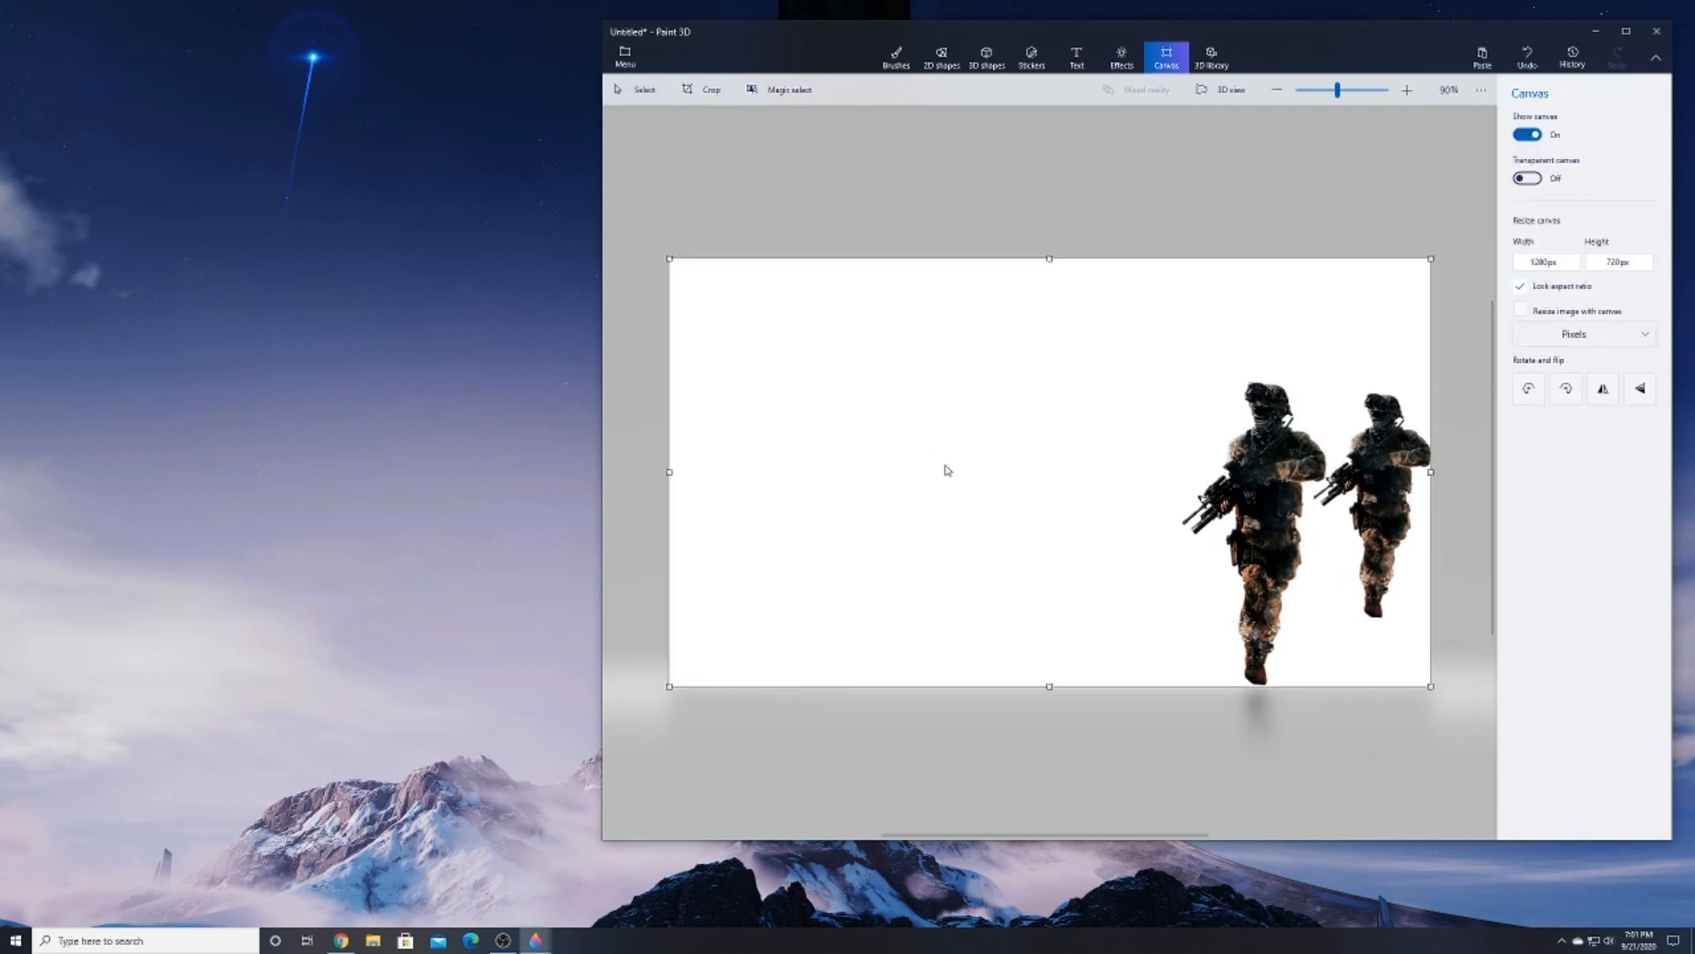